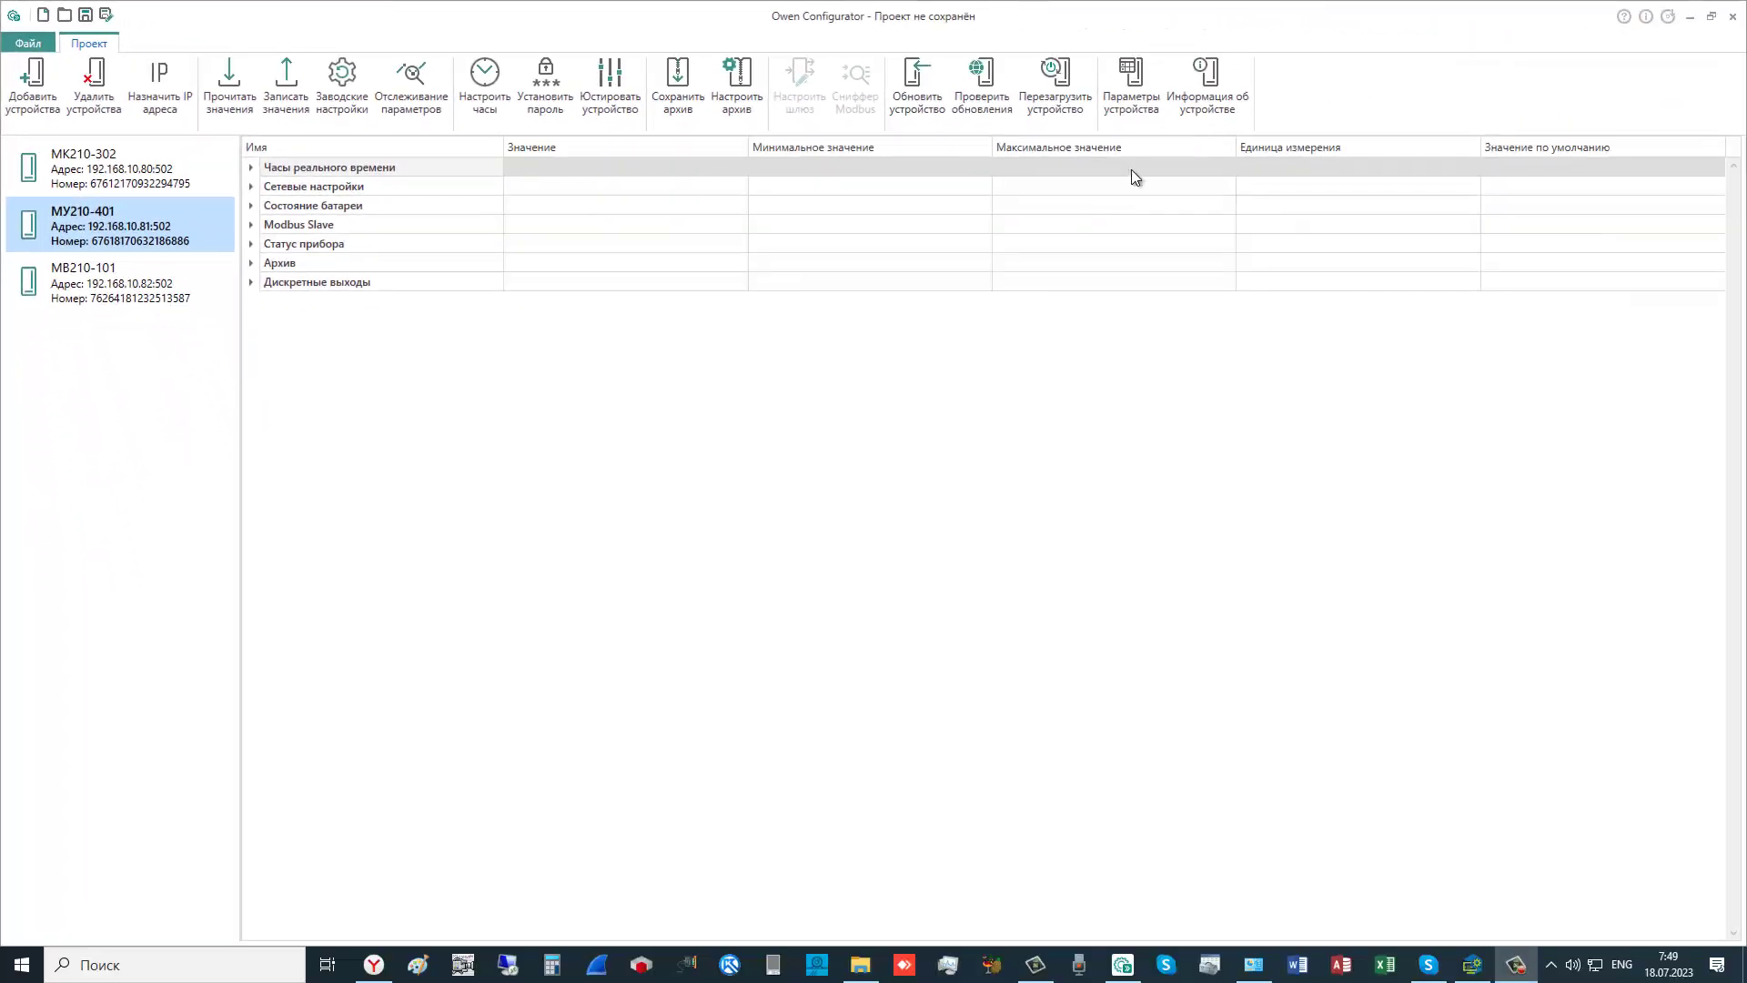
- View the МУ210-401 network exchange parameters, fit the parameter name column, and locate the registers for reading and changing discrete outputs 1-8
left_click(1129, 98)
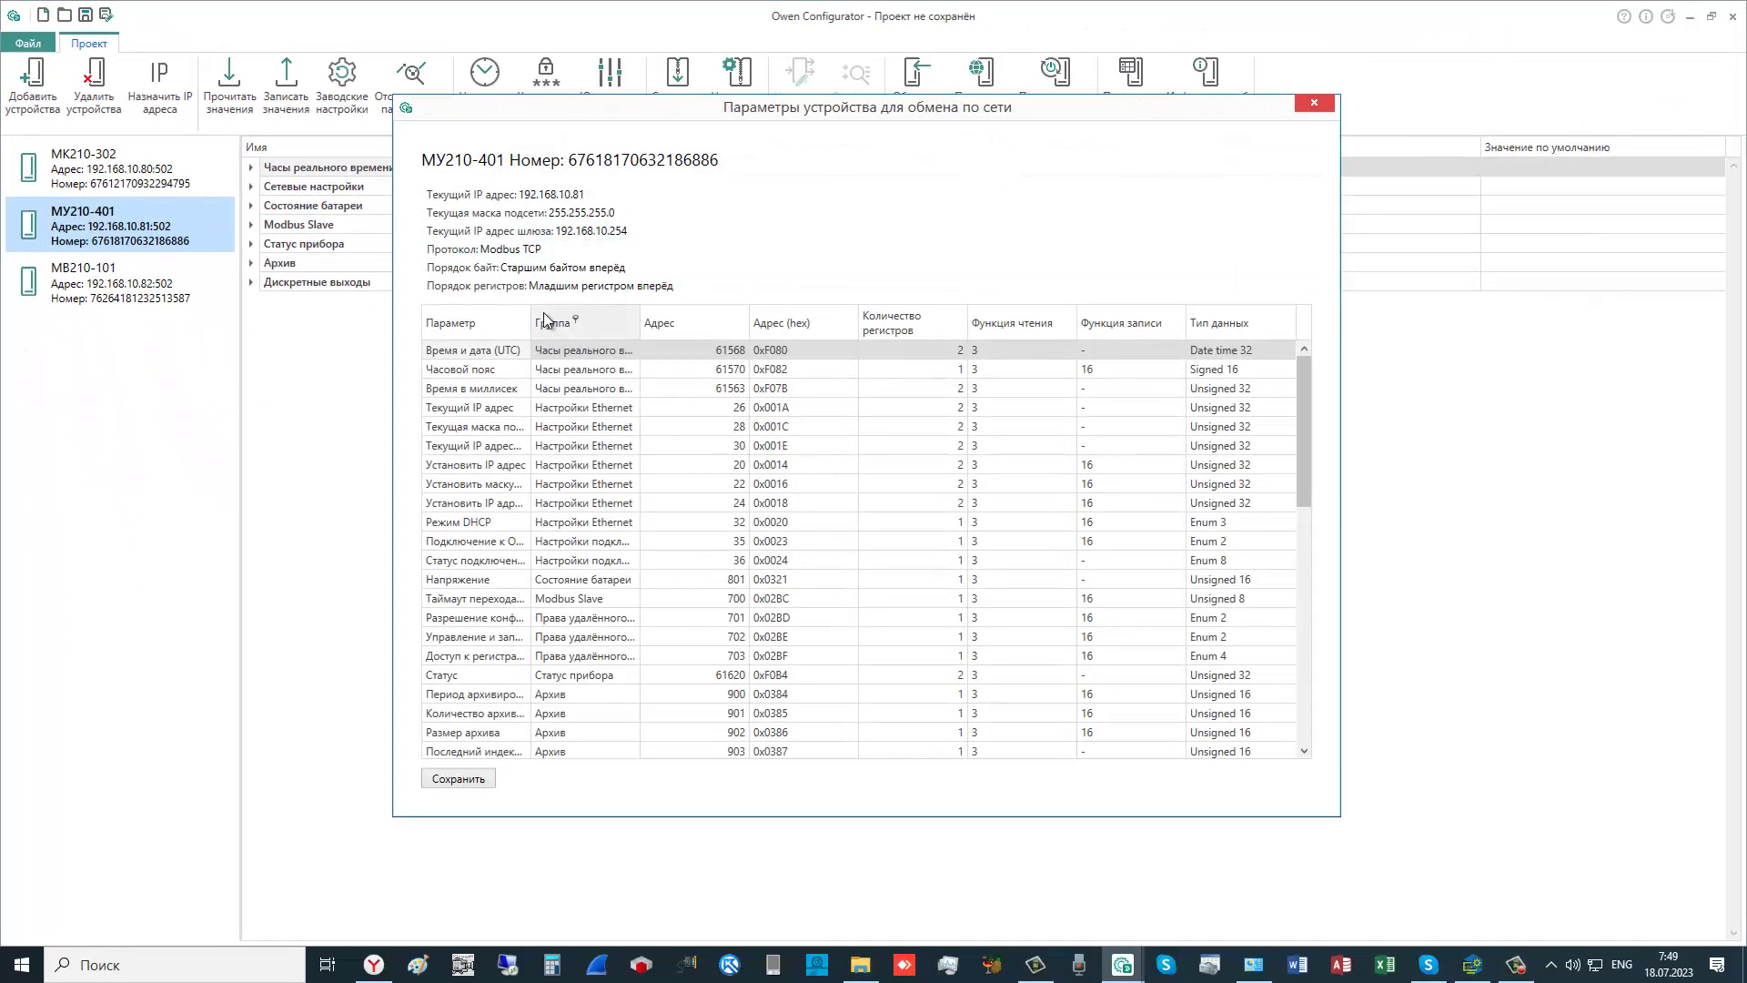
double_click(531, 324)
scroll(648, 488, "down", 3)
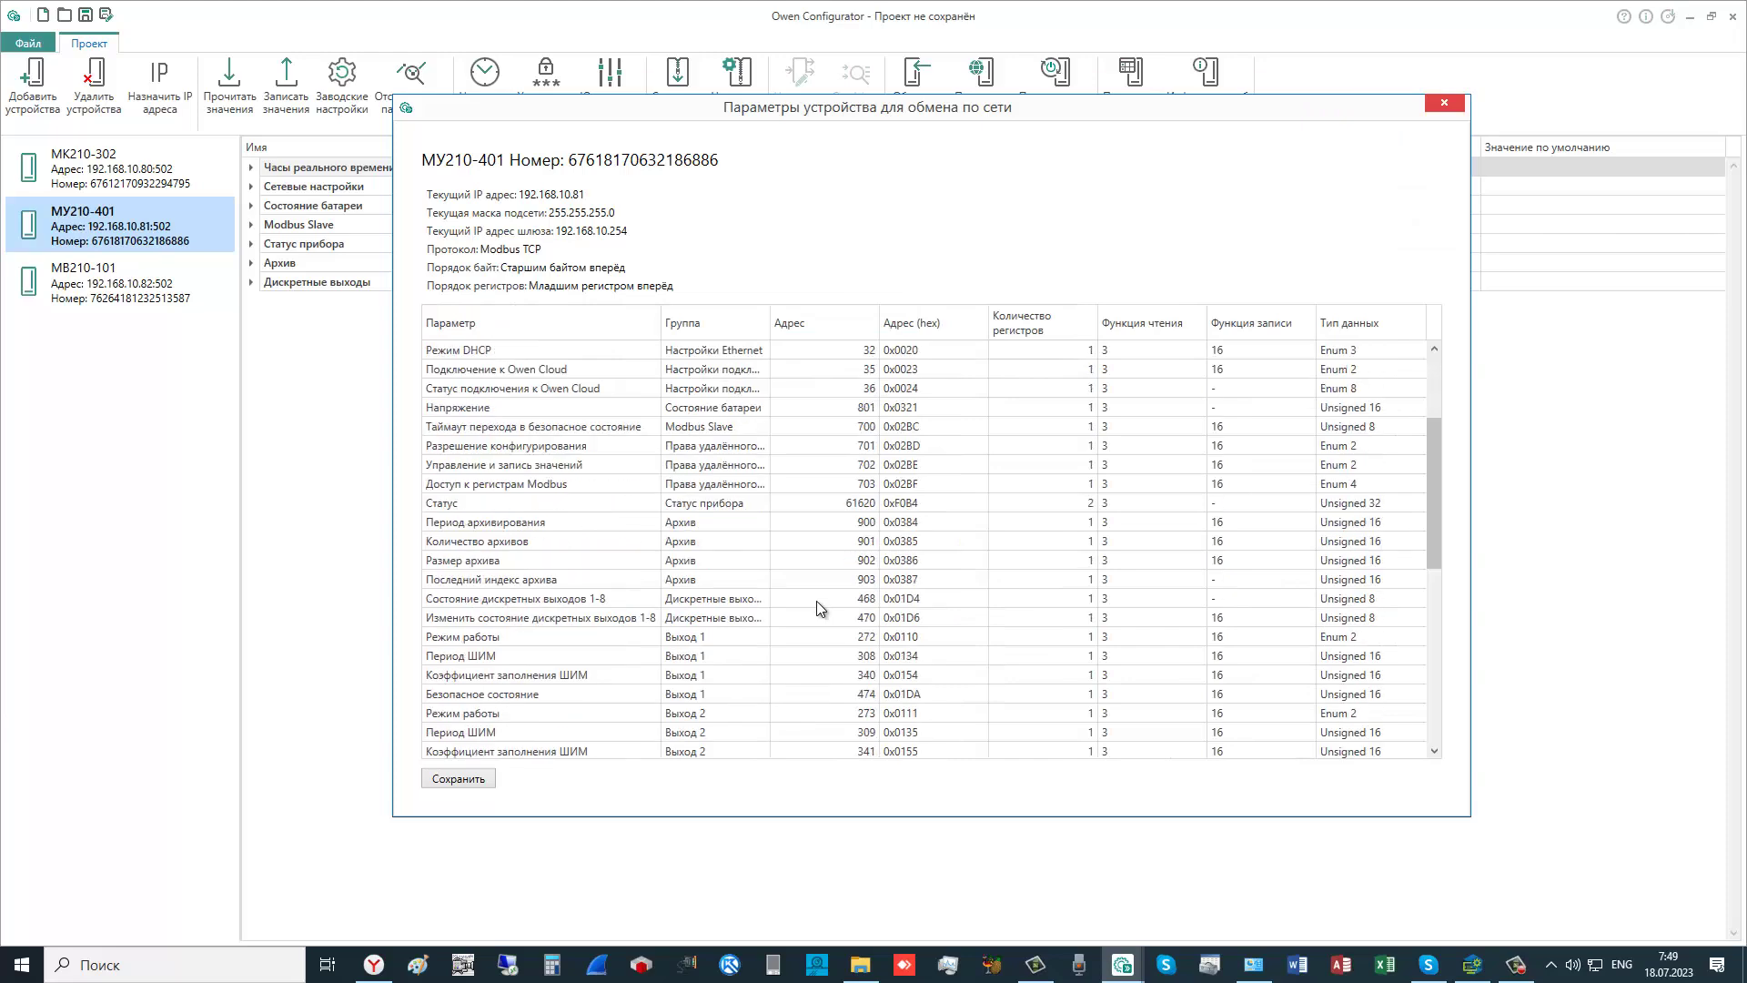
left_click(434, 605)
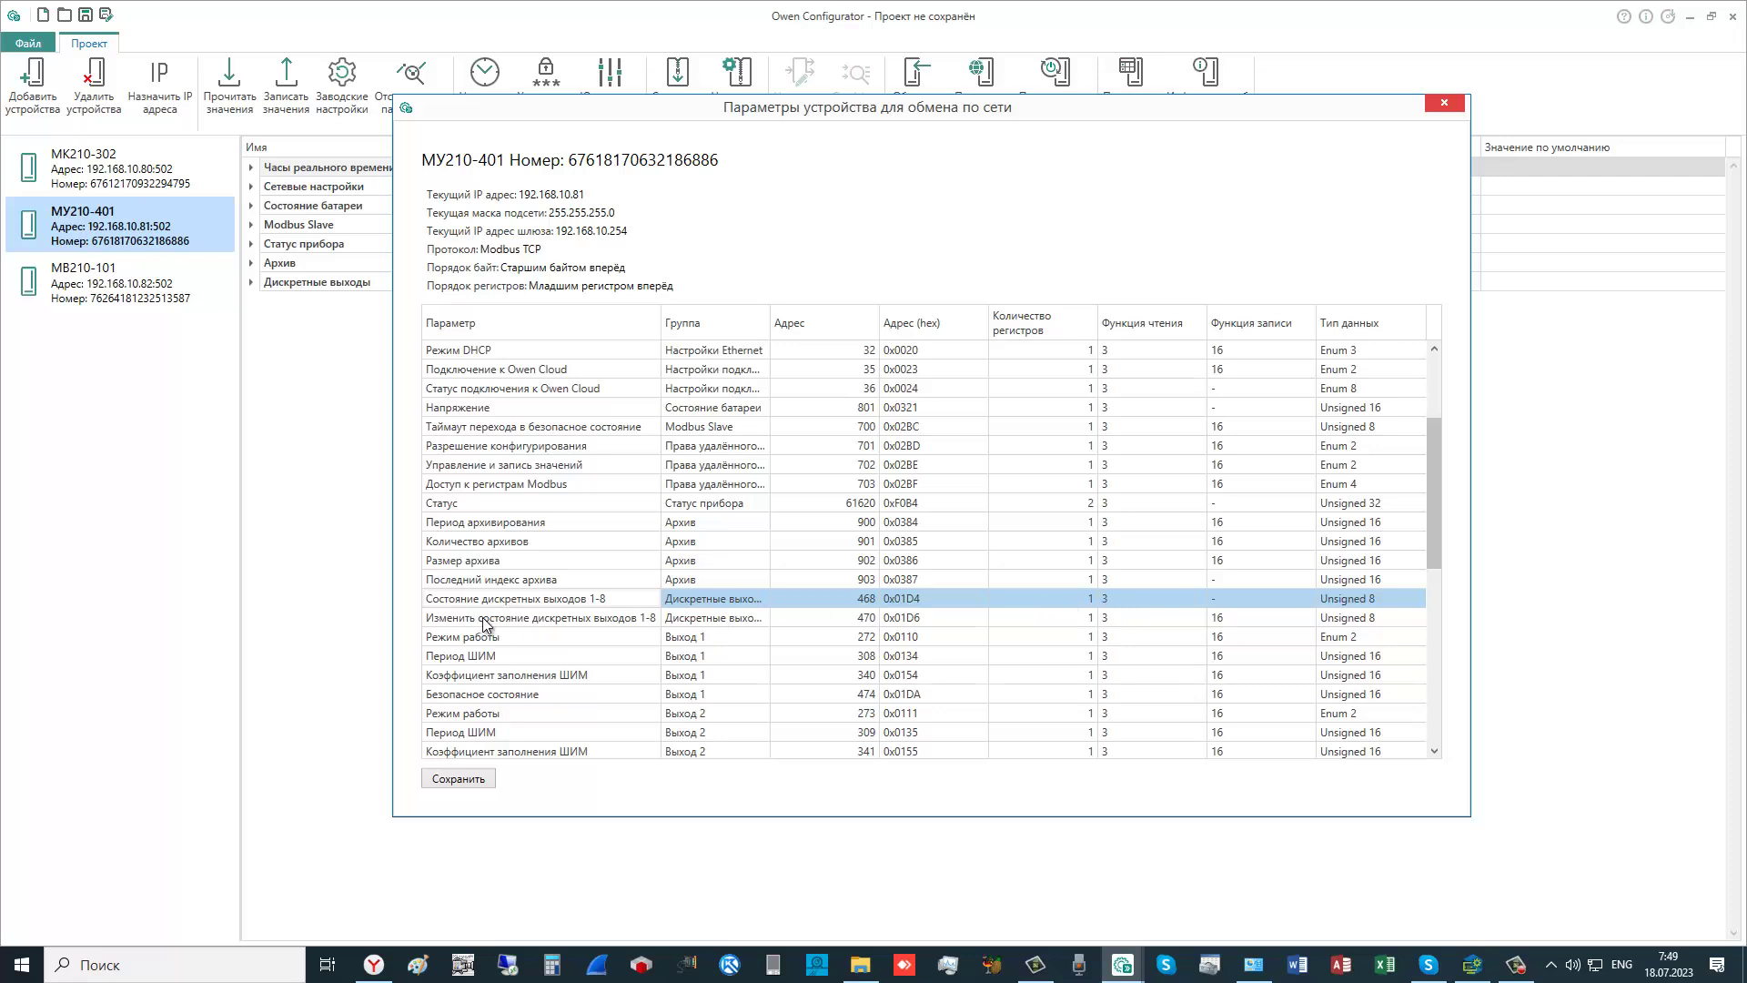
left_click(868, 618)
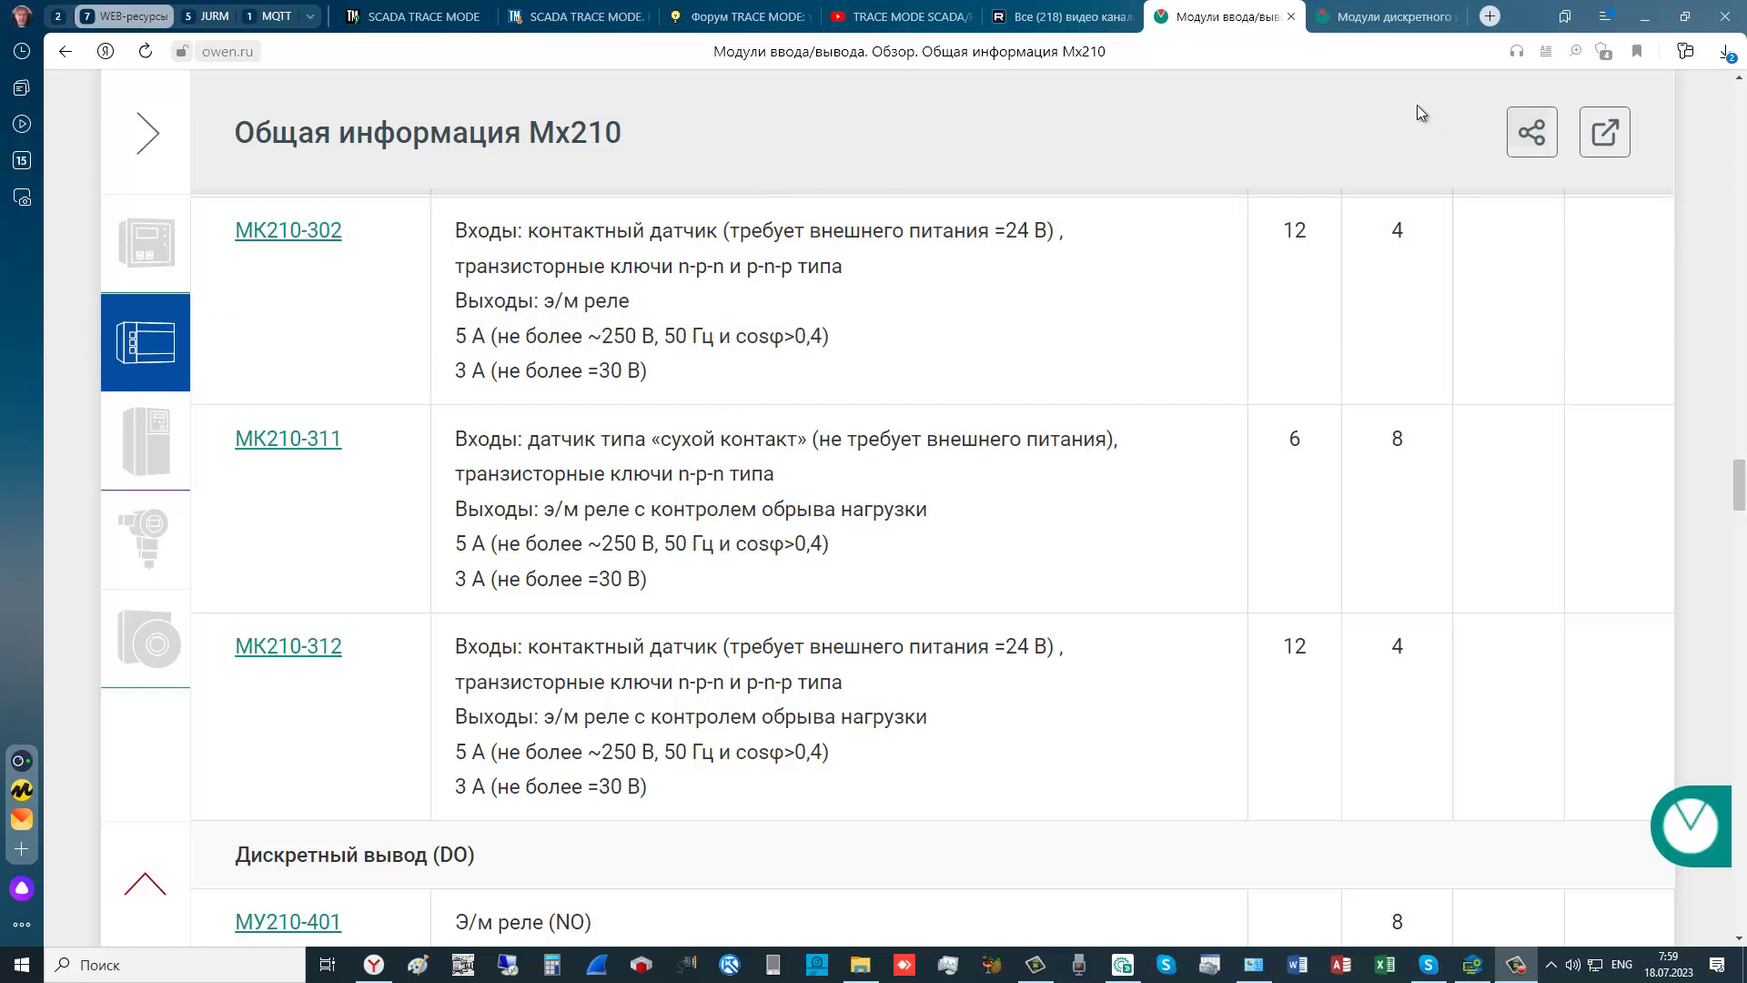
- Switch to the browser page on МК210 discrete I/O modules and enlarge the sensor connection diagram
left_click(1397, 27)
left_click(571, 423)
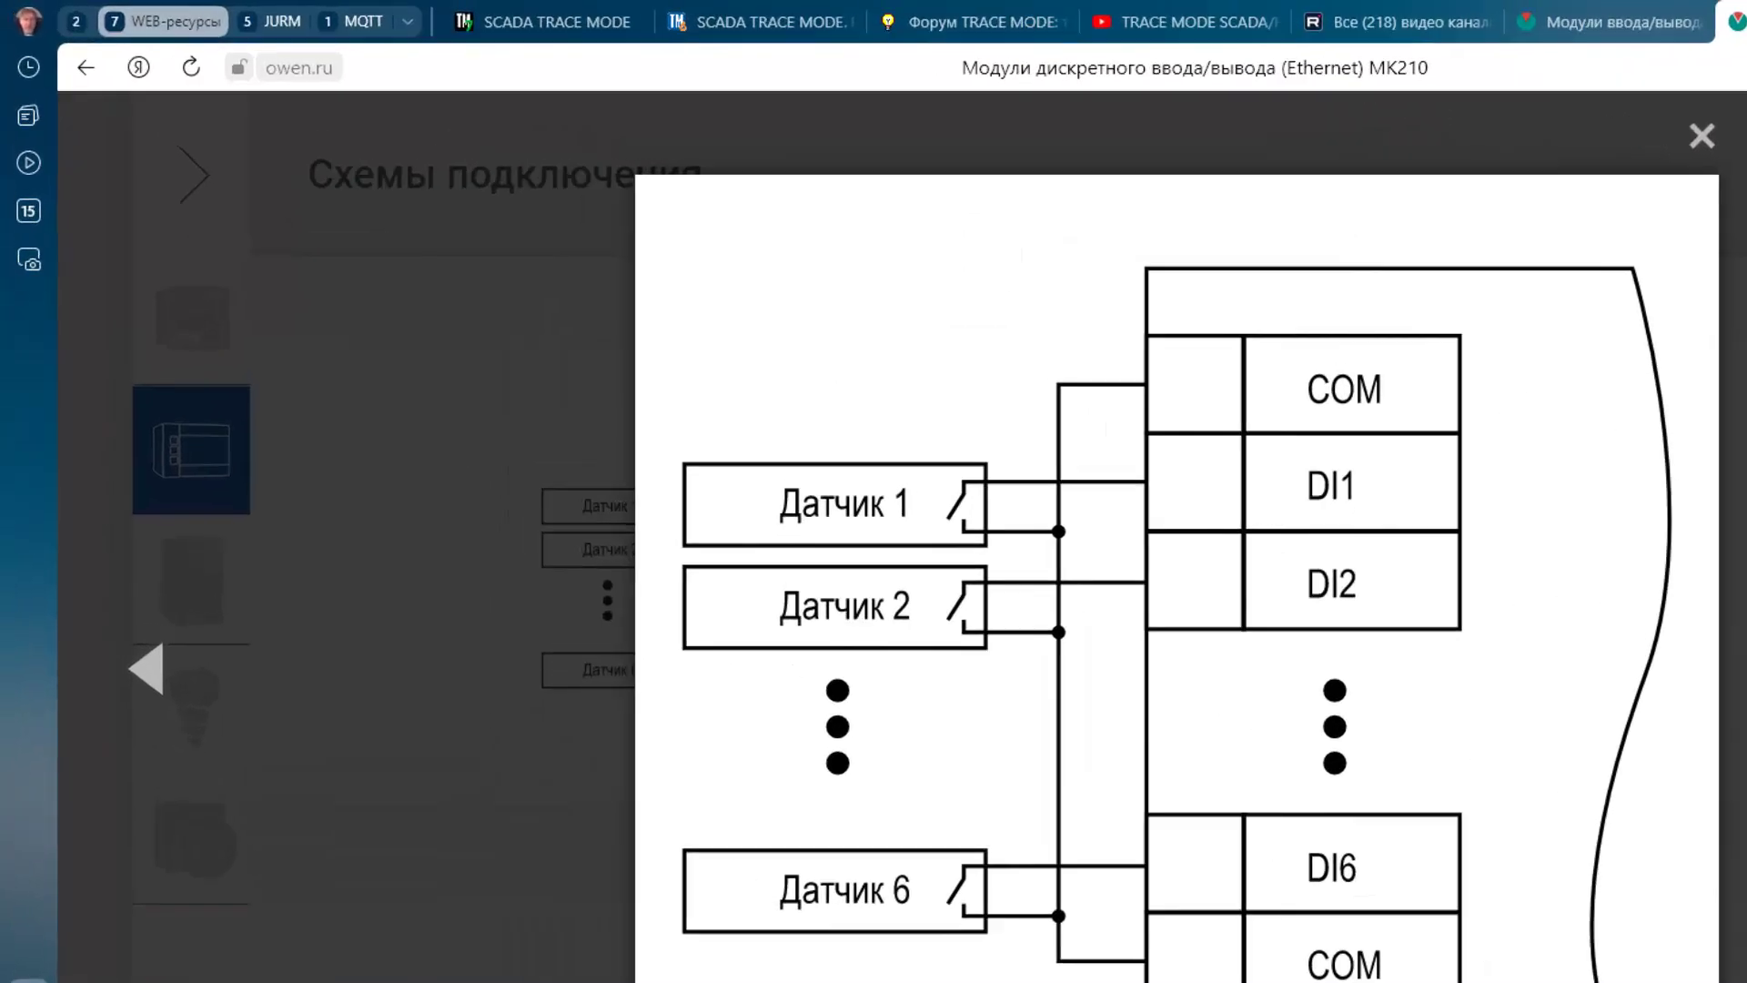
- Switch to Owen Configurator, view the МК210-302 network exchange parameters, and locate the discrete inputs' bit mask register
left_click(1127, 964)
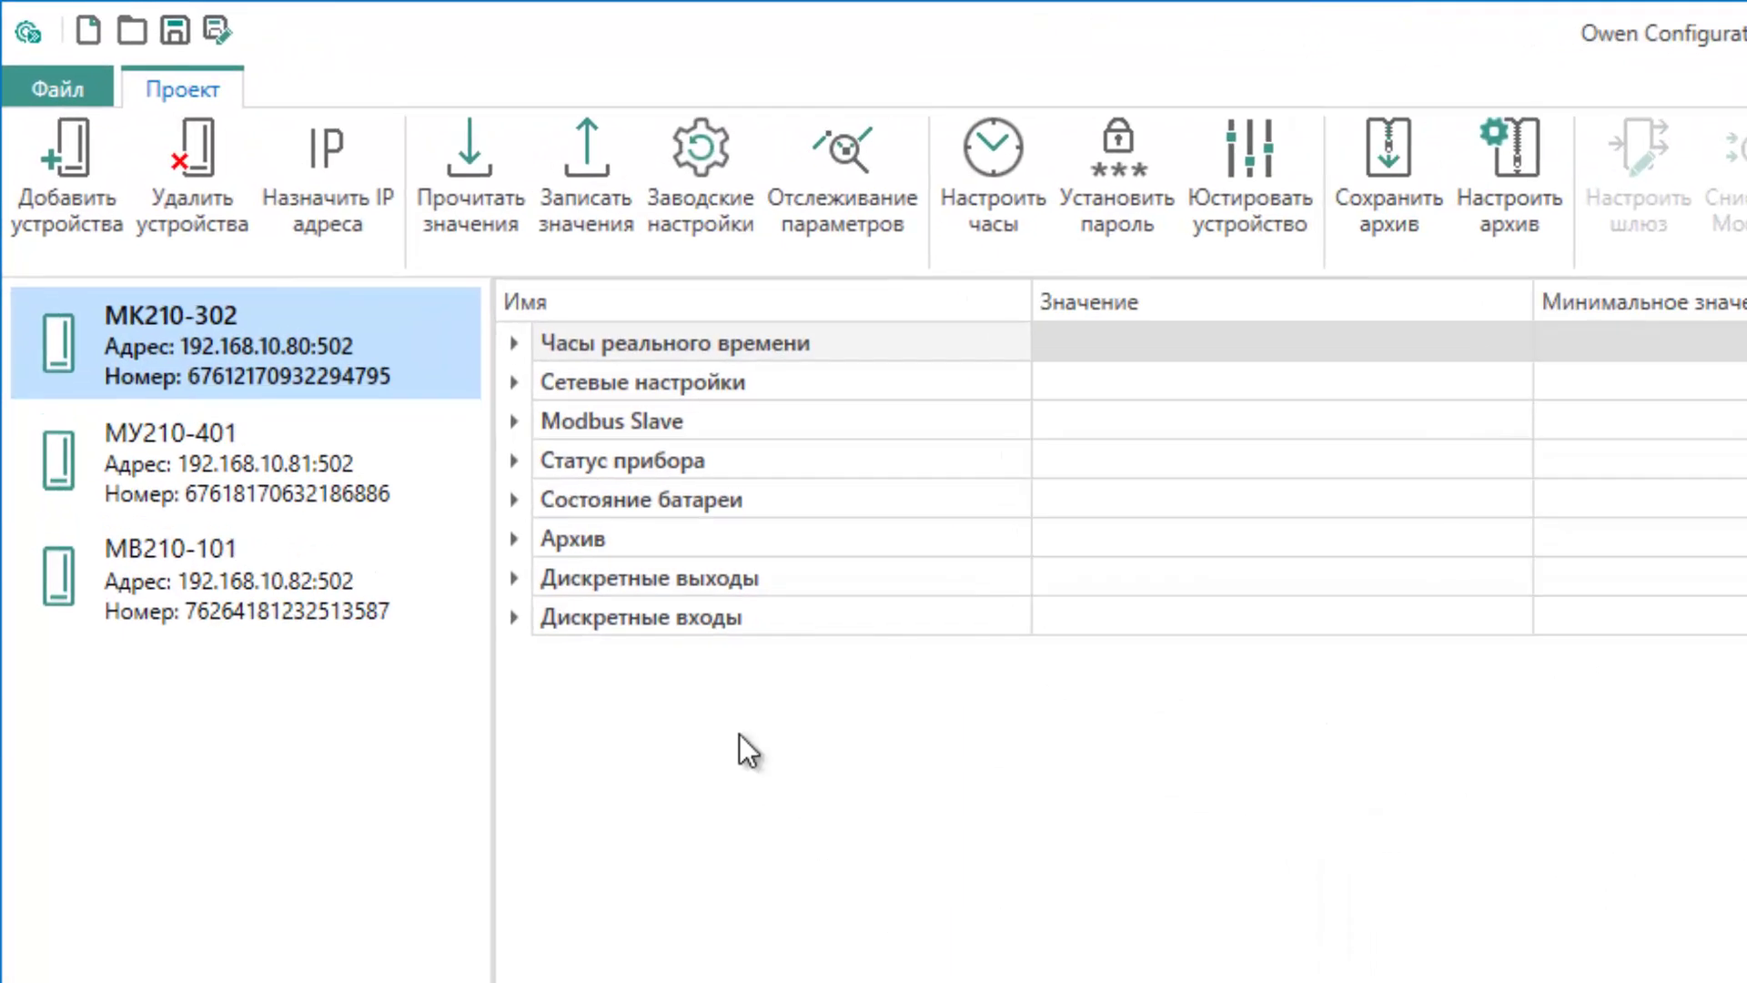
left_click(293, 359)
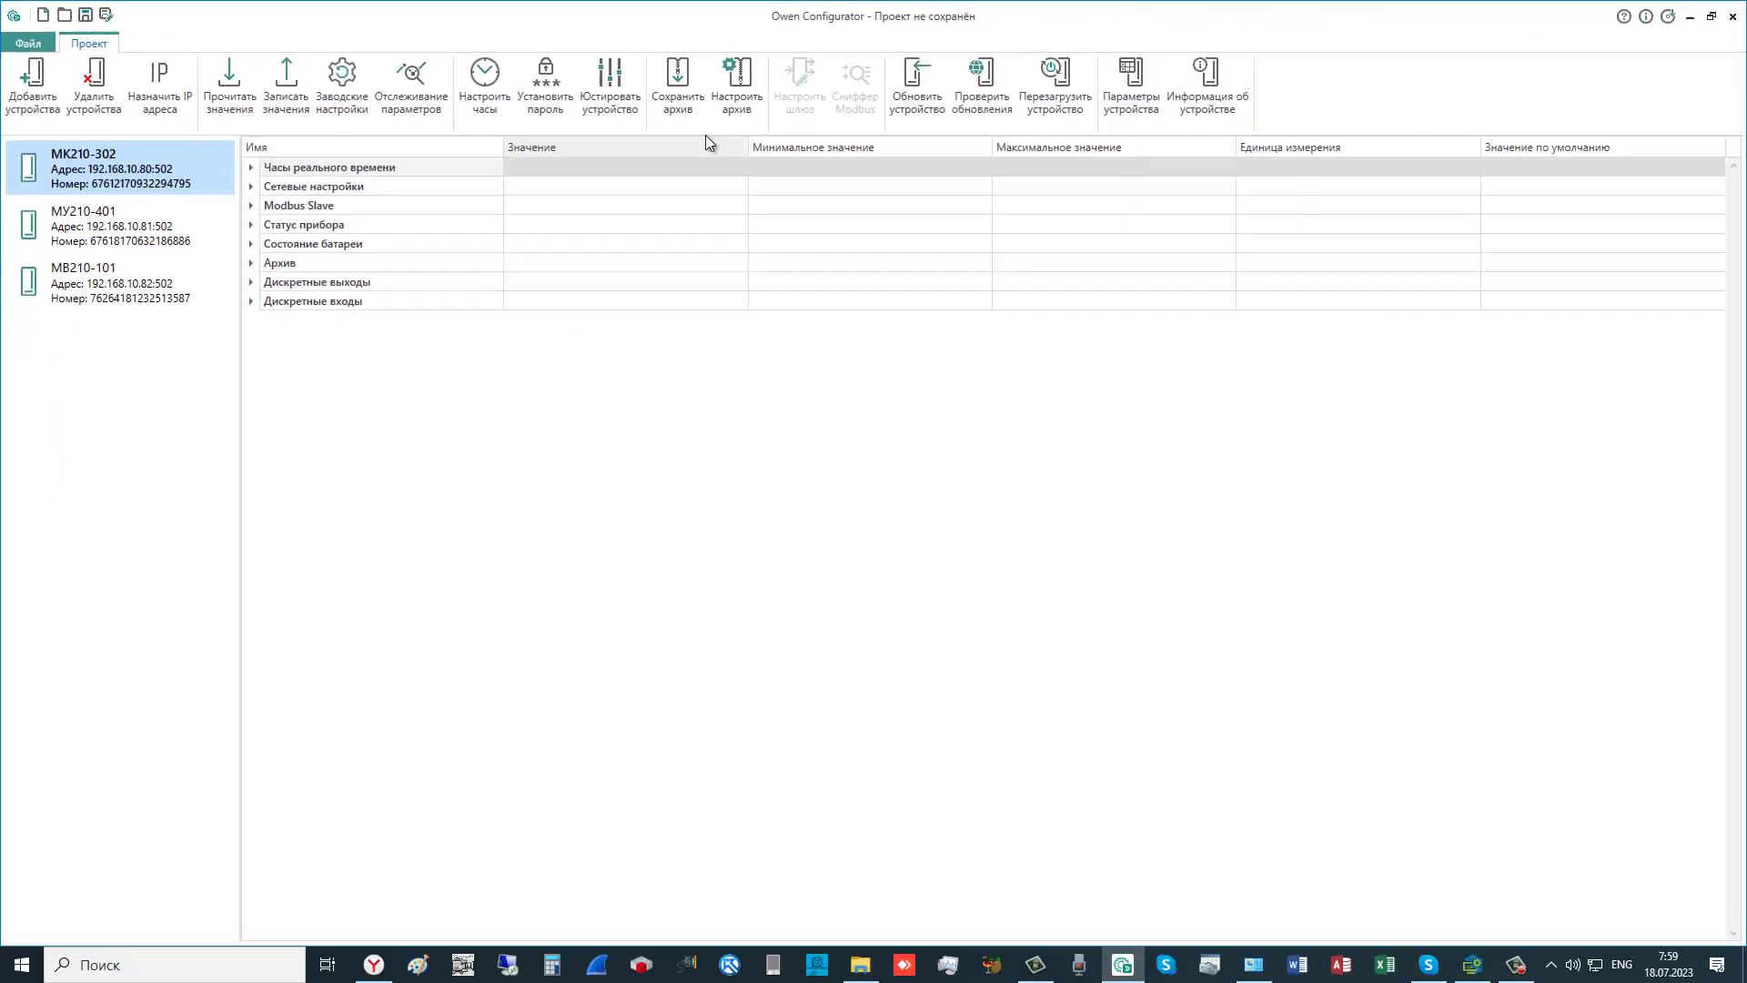
left_click(1126, 100)
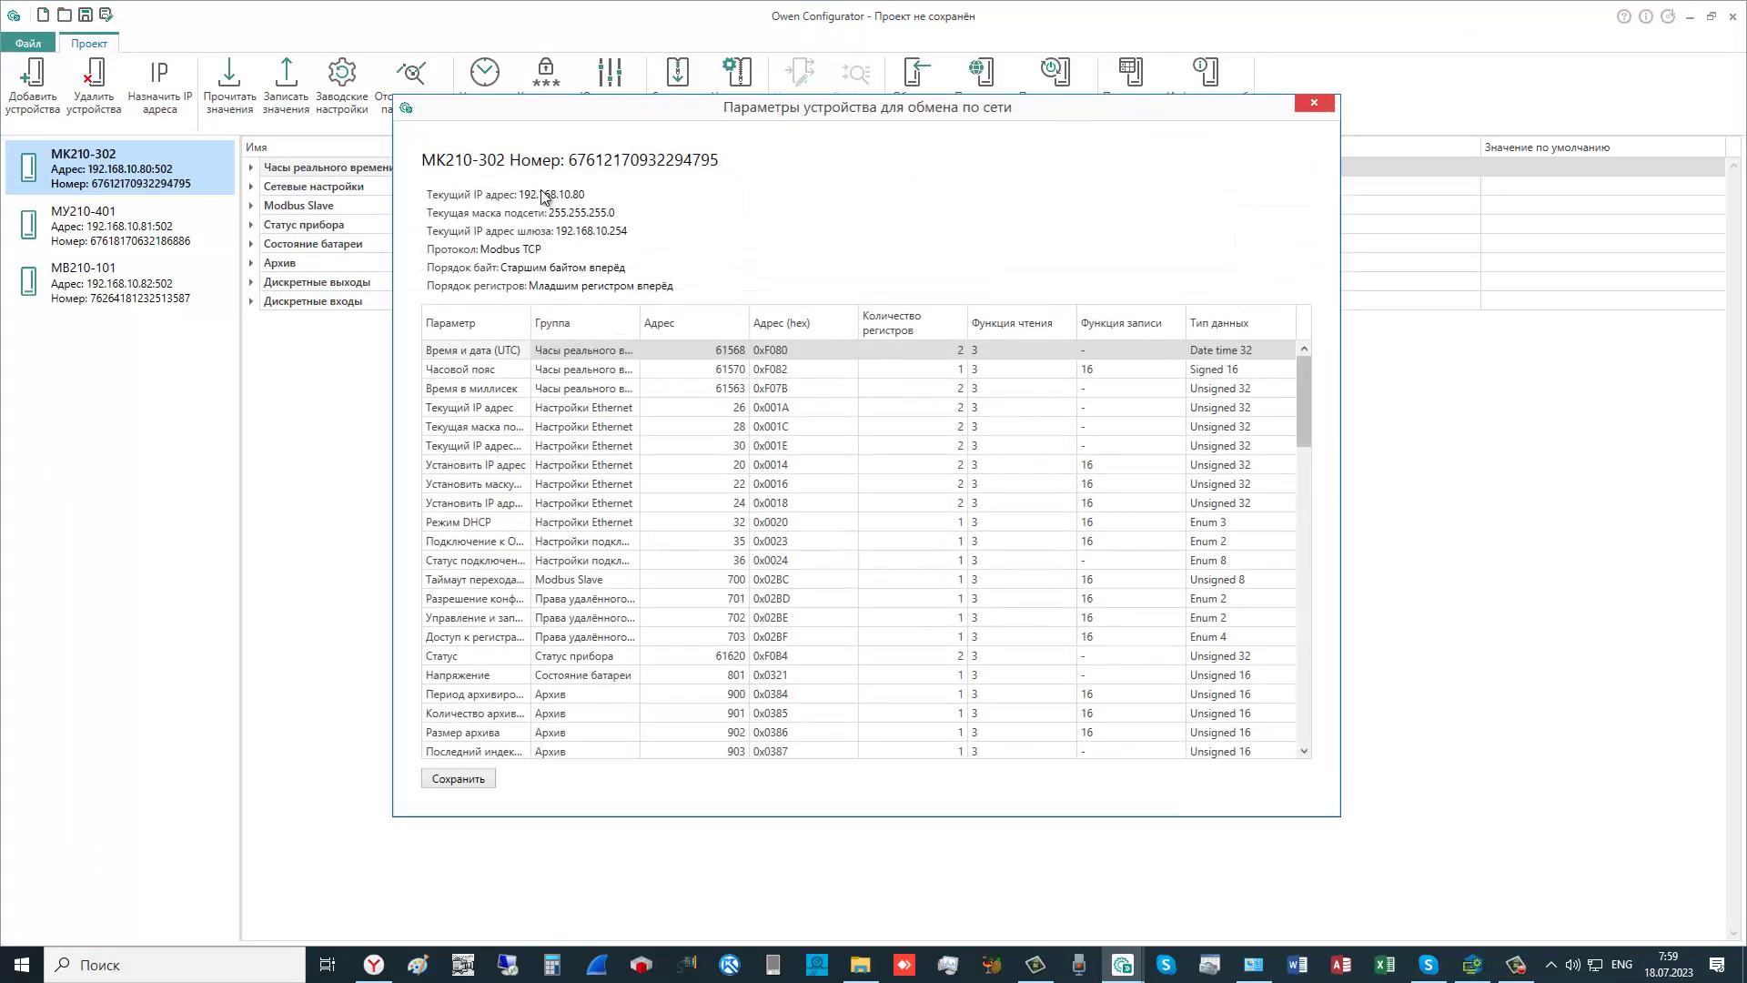
double_click(531, 318)
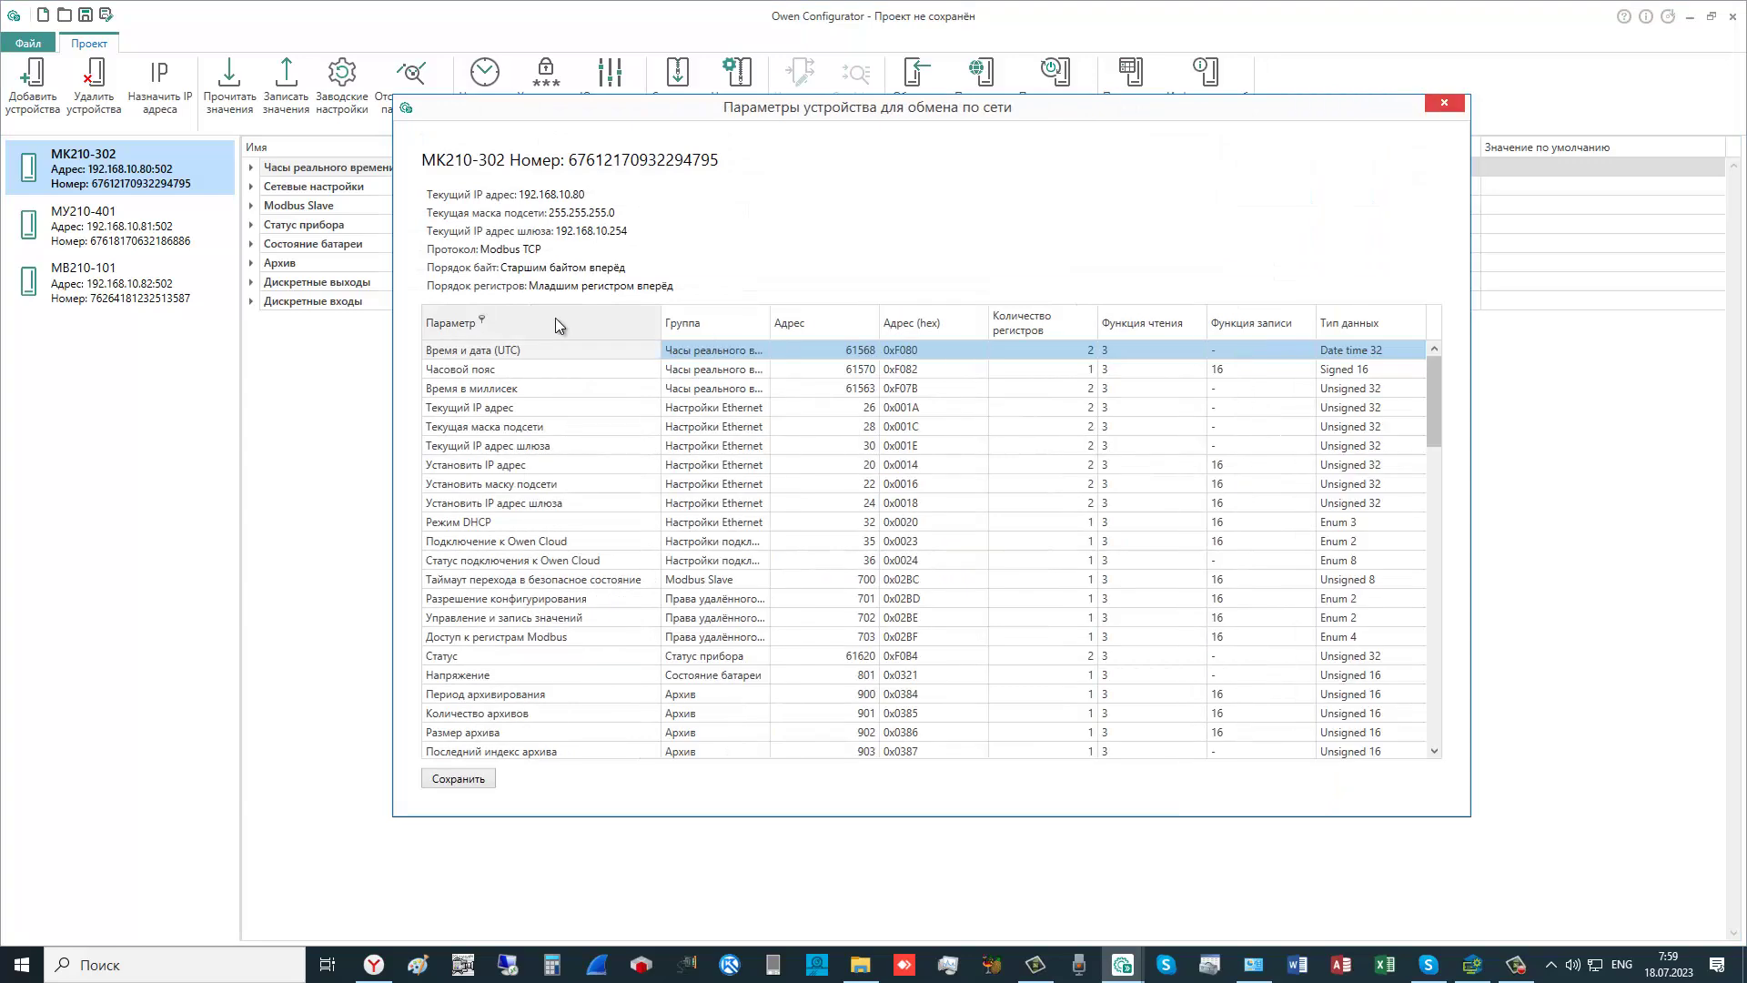
left_click_drag(1434, 386, 1407, 499)
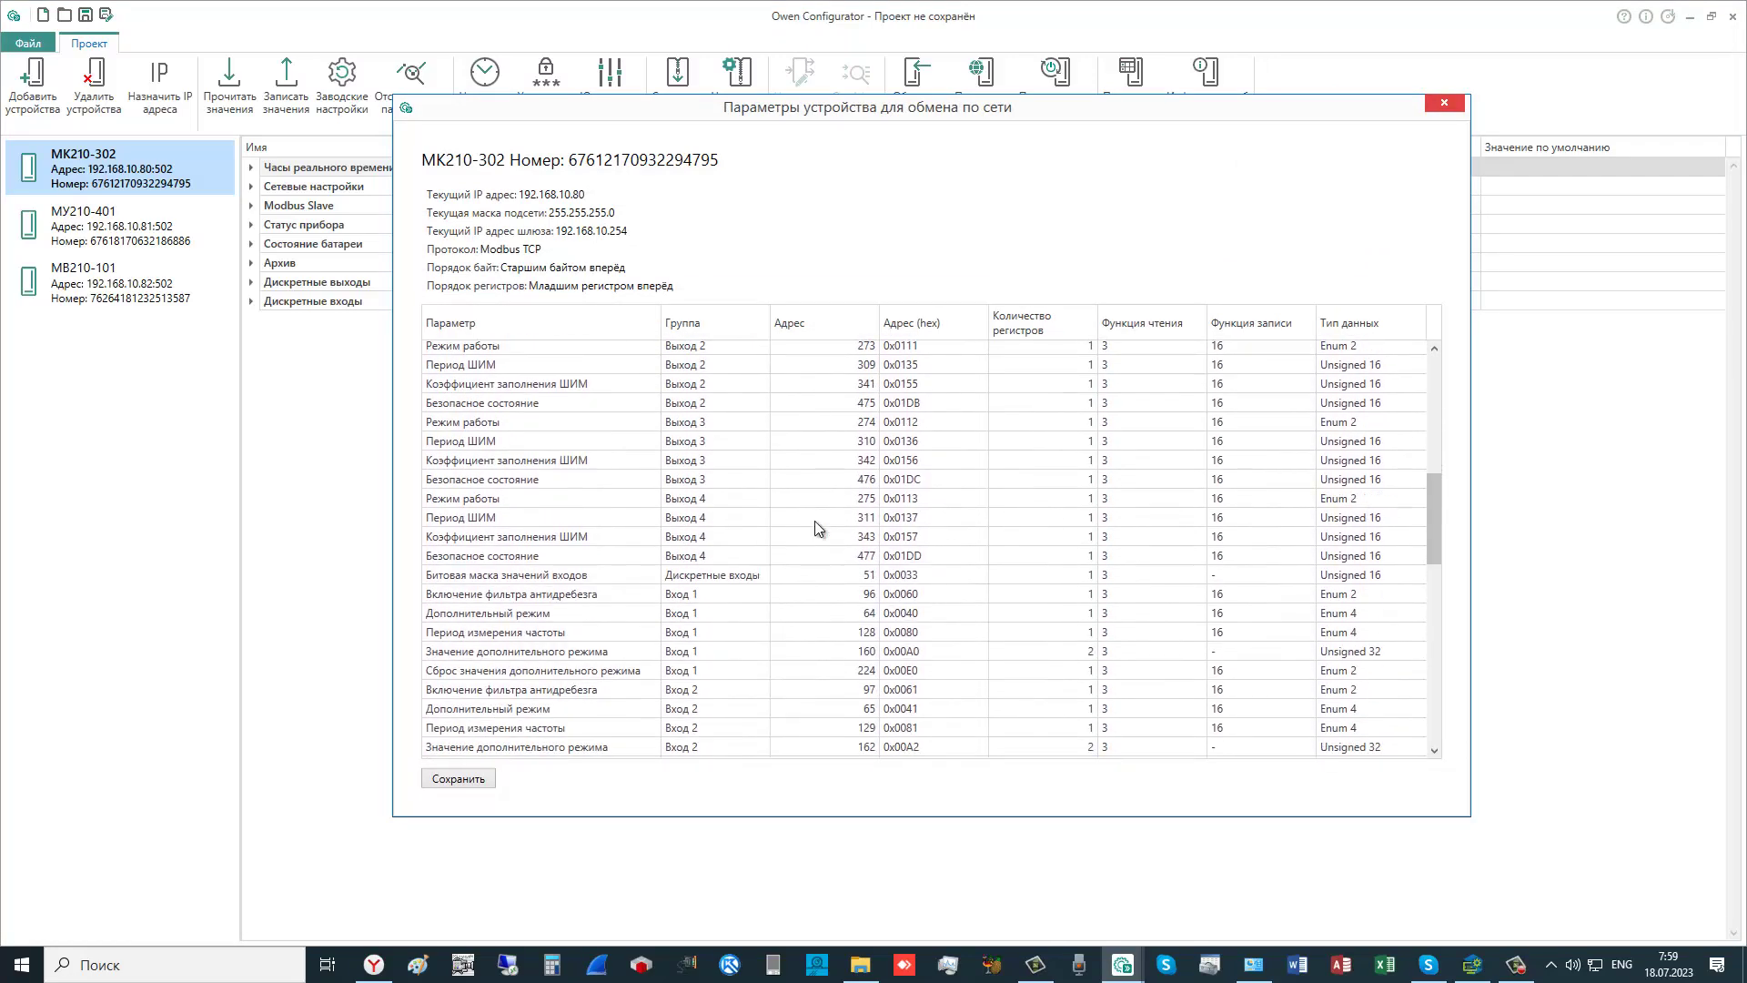
left_click(750, 576)
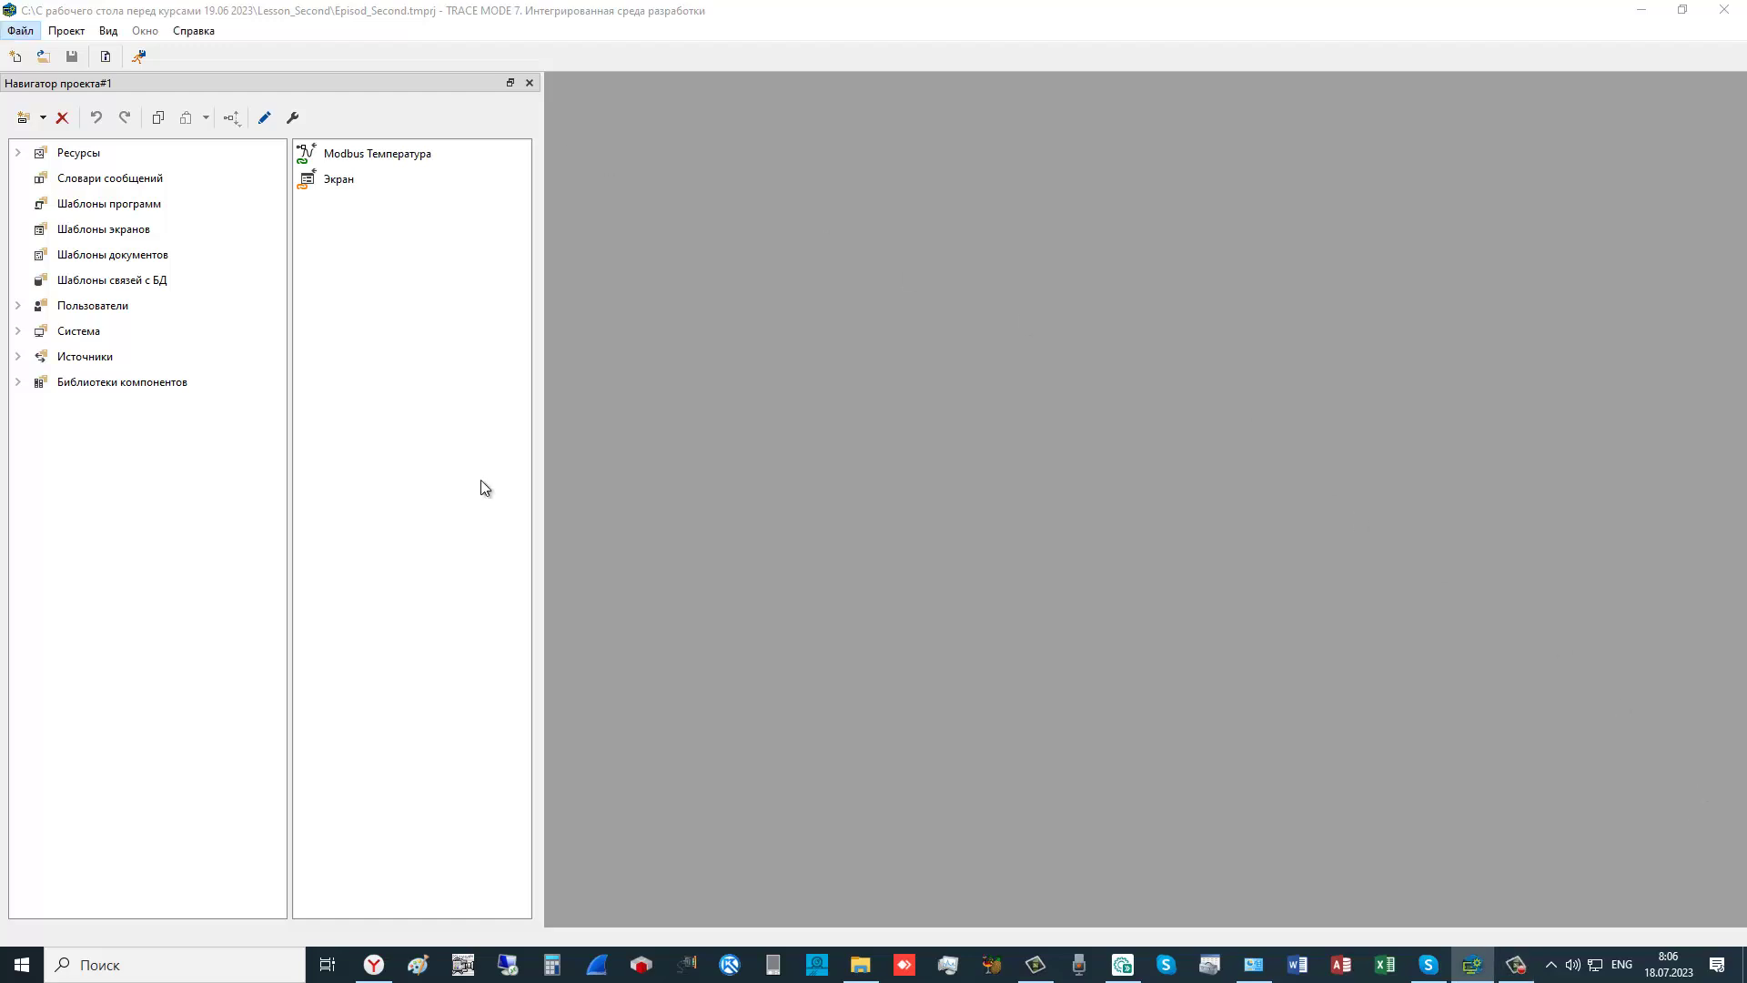
- In TRACE MODE, save the project under the new name Episod_Third.tmprj in the Lesson_Third folder
key("ctrl+shift+s")
type("Episod_Third.tmprj")
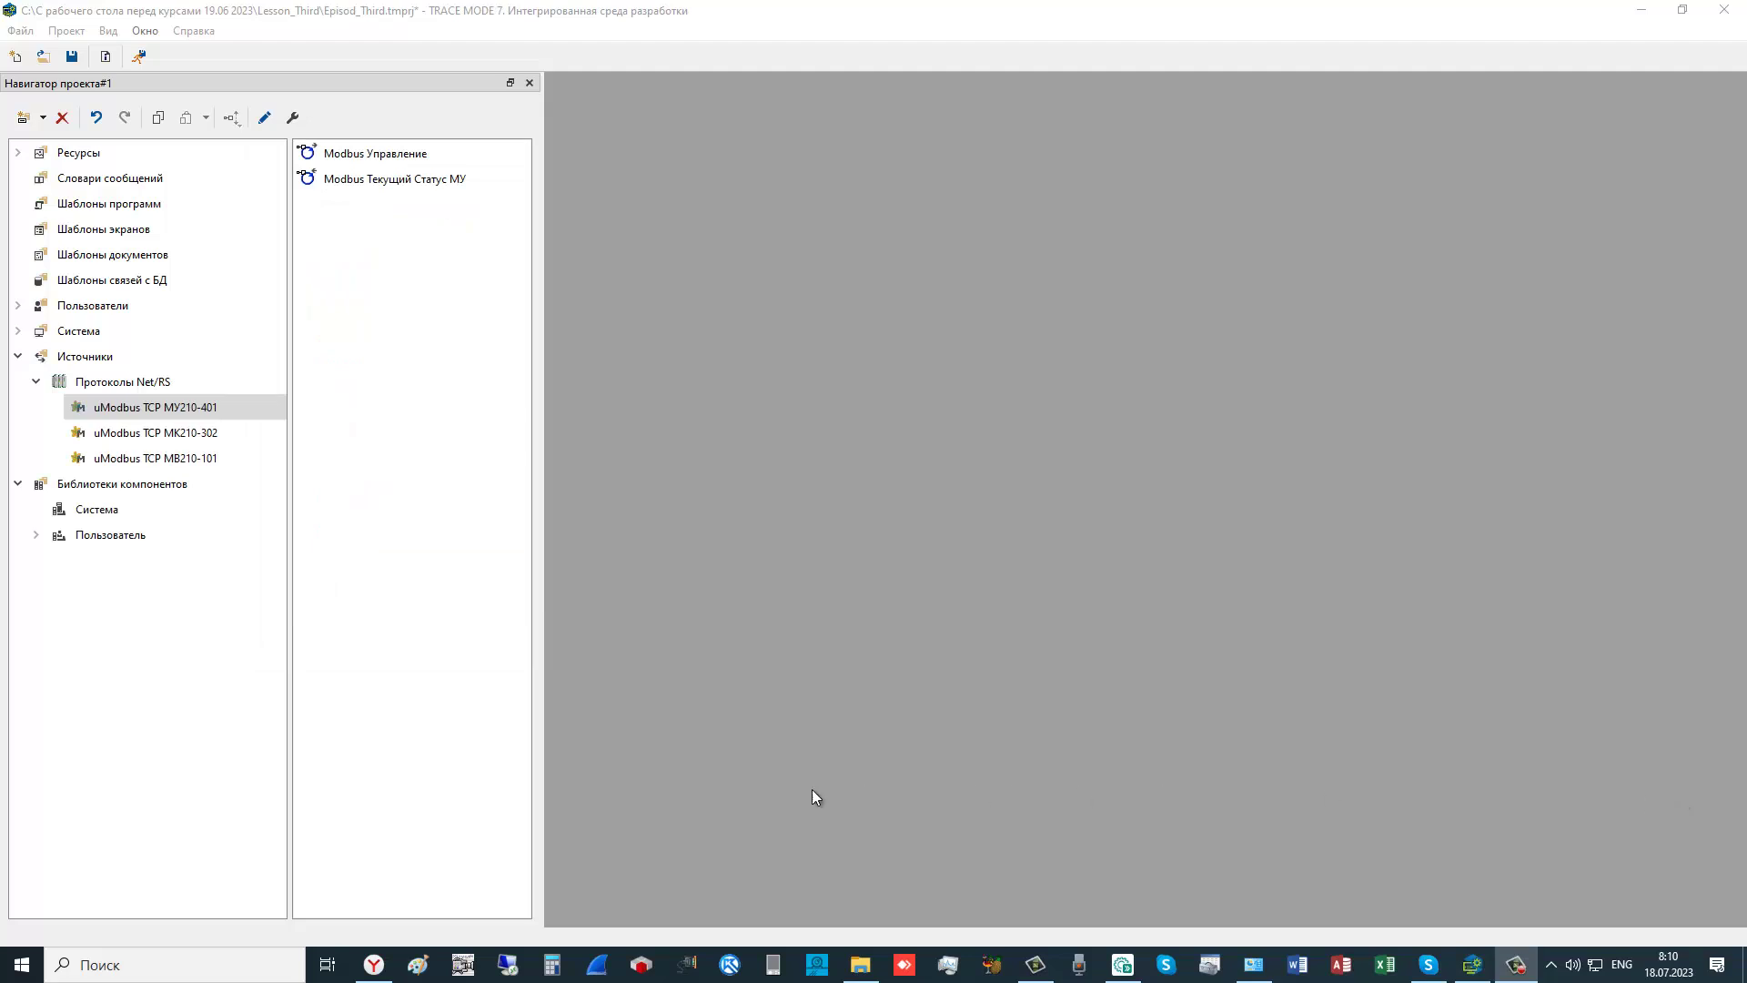
- Review the uModbus TCP МУ210-401 source settings and its Modbus Управление and Modbus Текущий Статус МУ elements, including the variable address and command
right_click(179, 409)
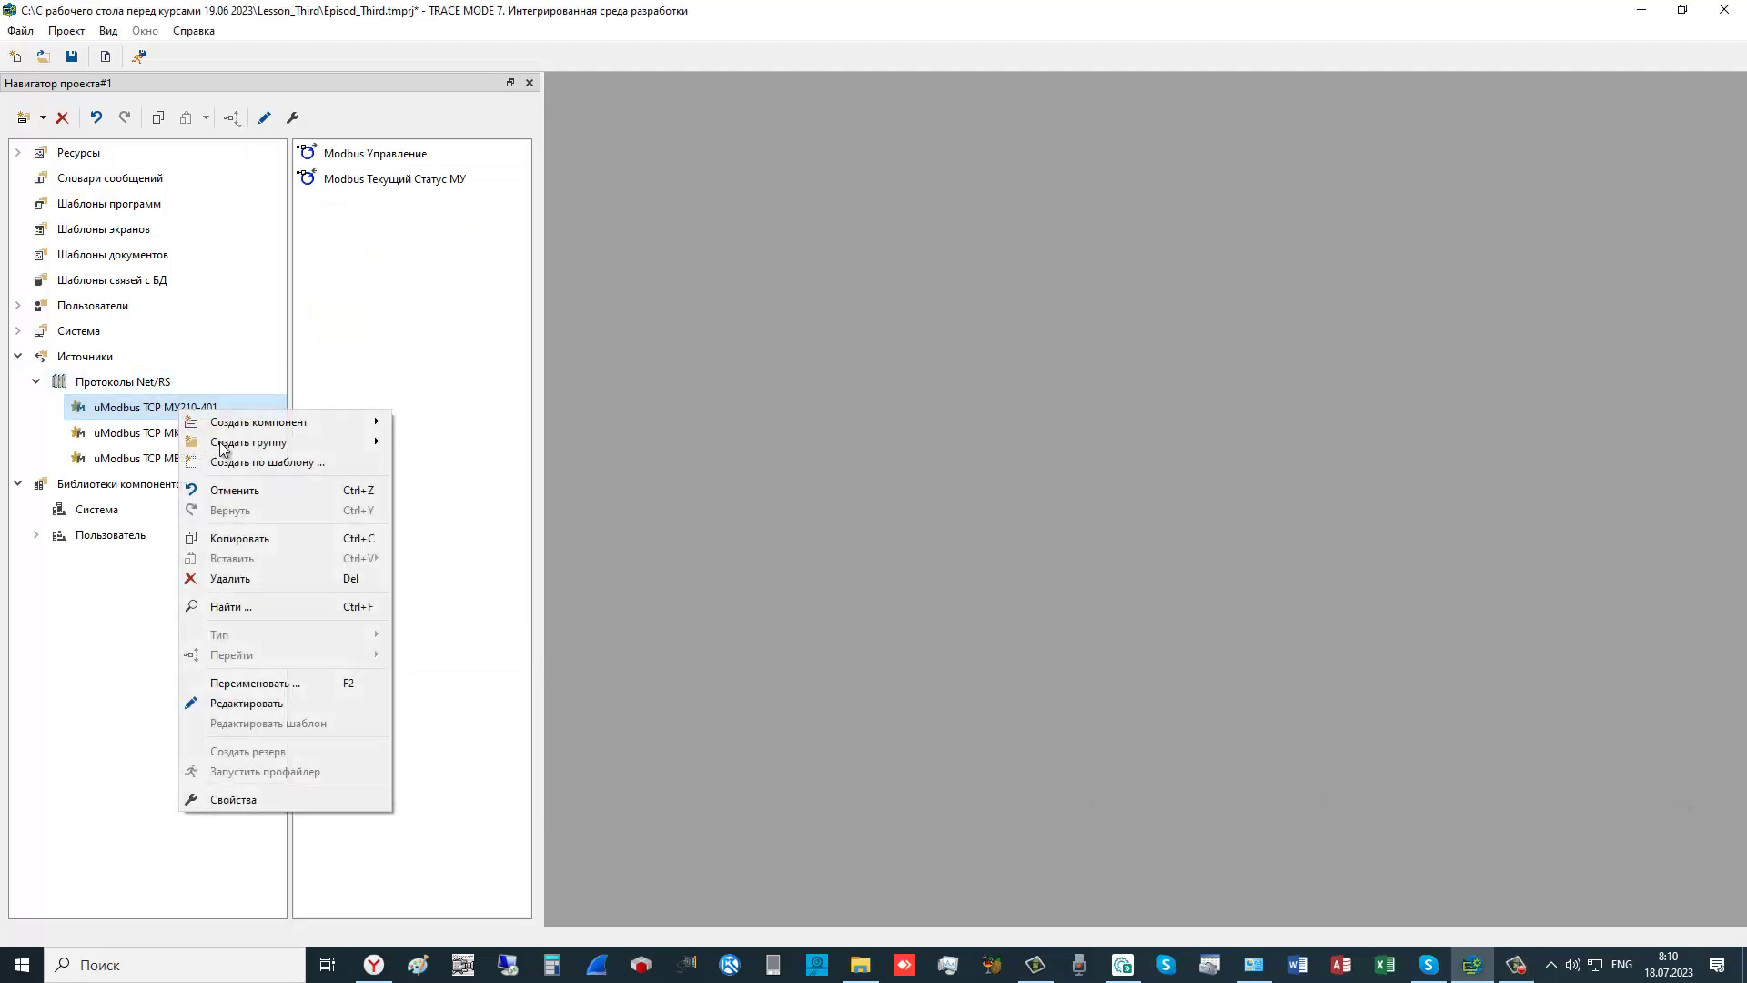
left_click(318, 699)
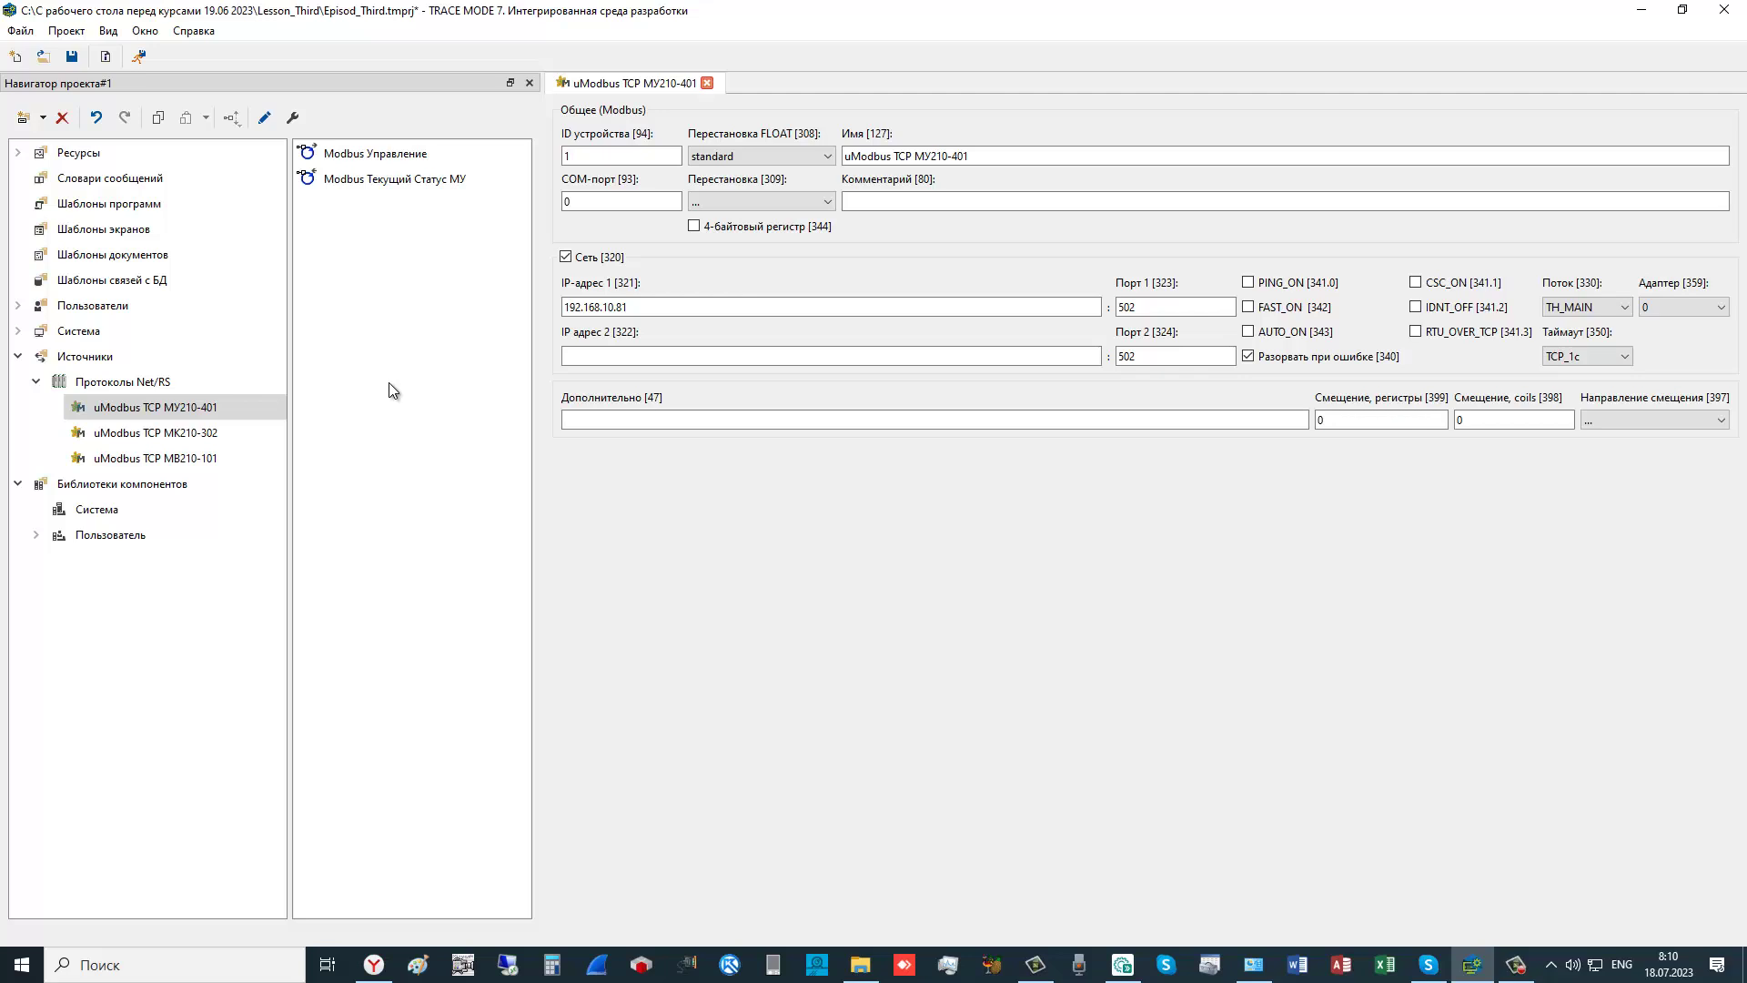
double_click(417, 153)
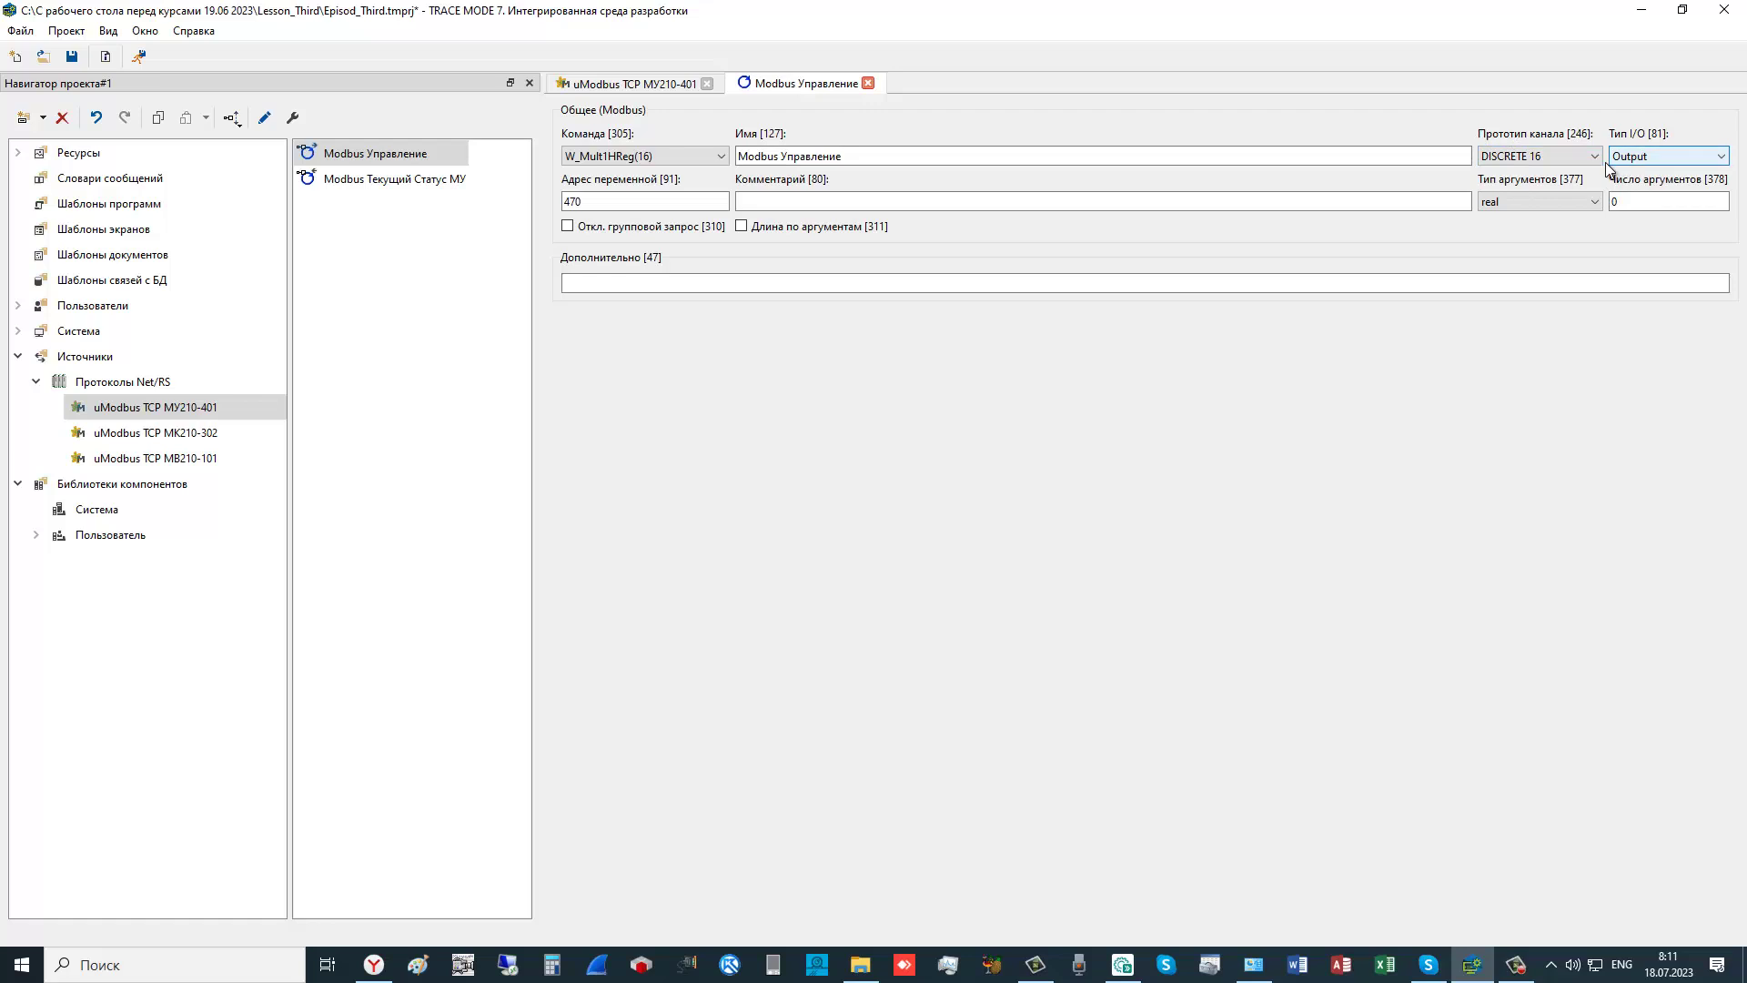
double_click(385, 179)
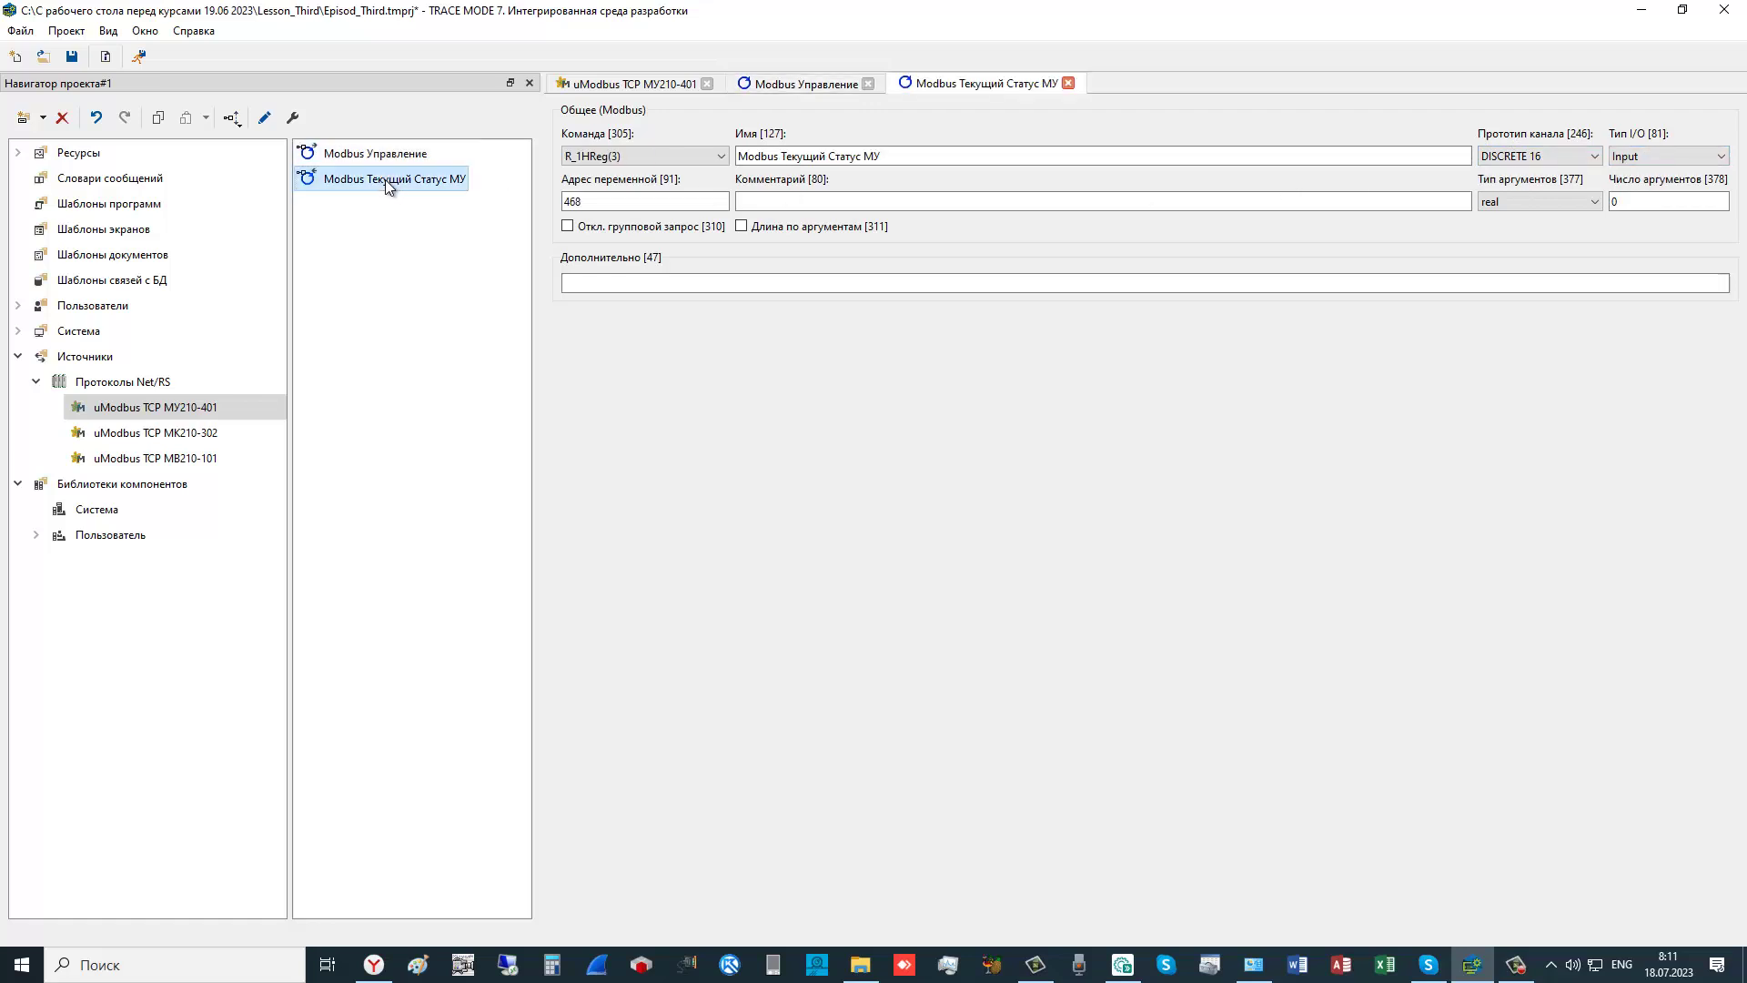
left_click(582, 200)
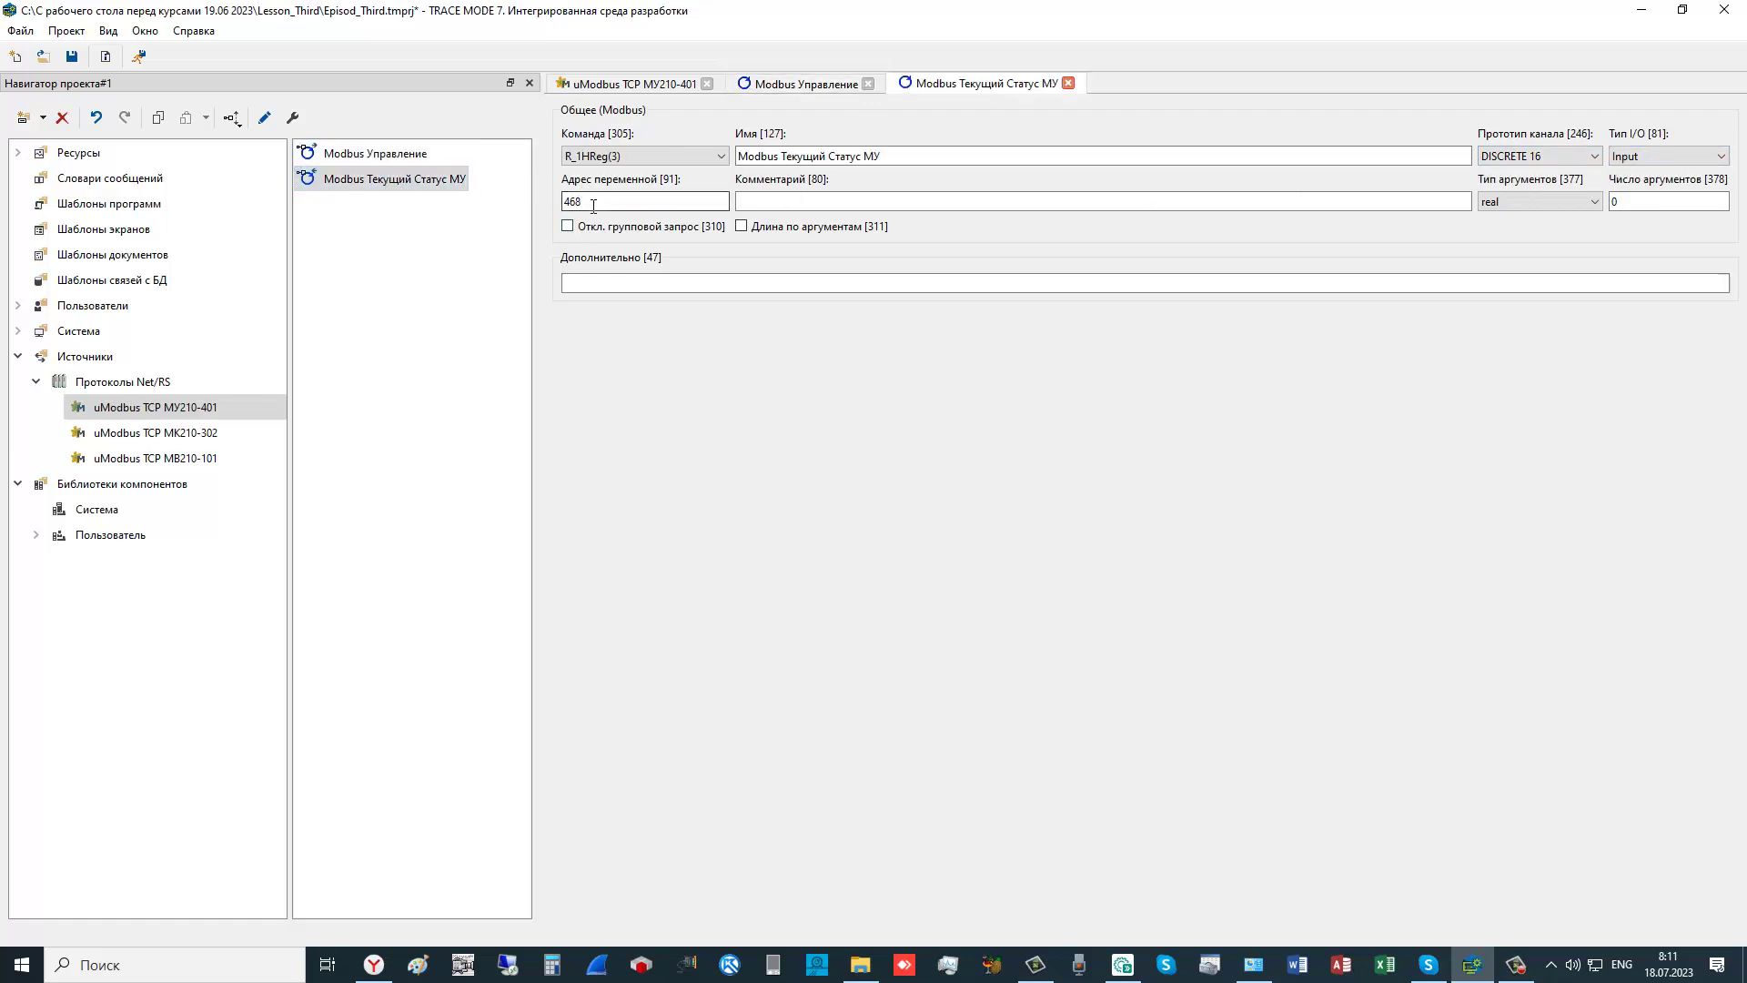
left_click(581, 162)
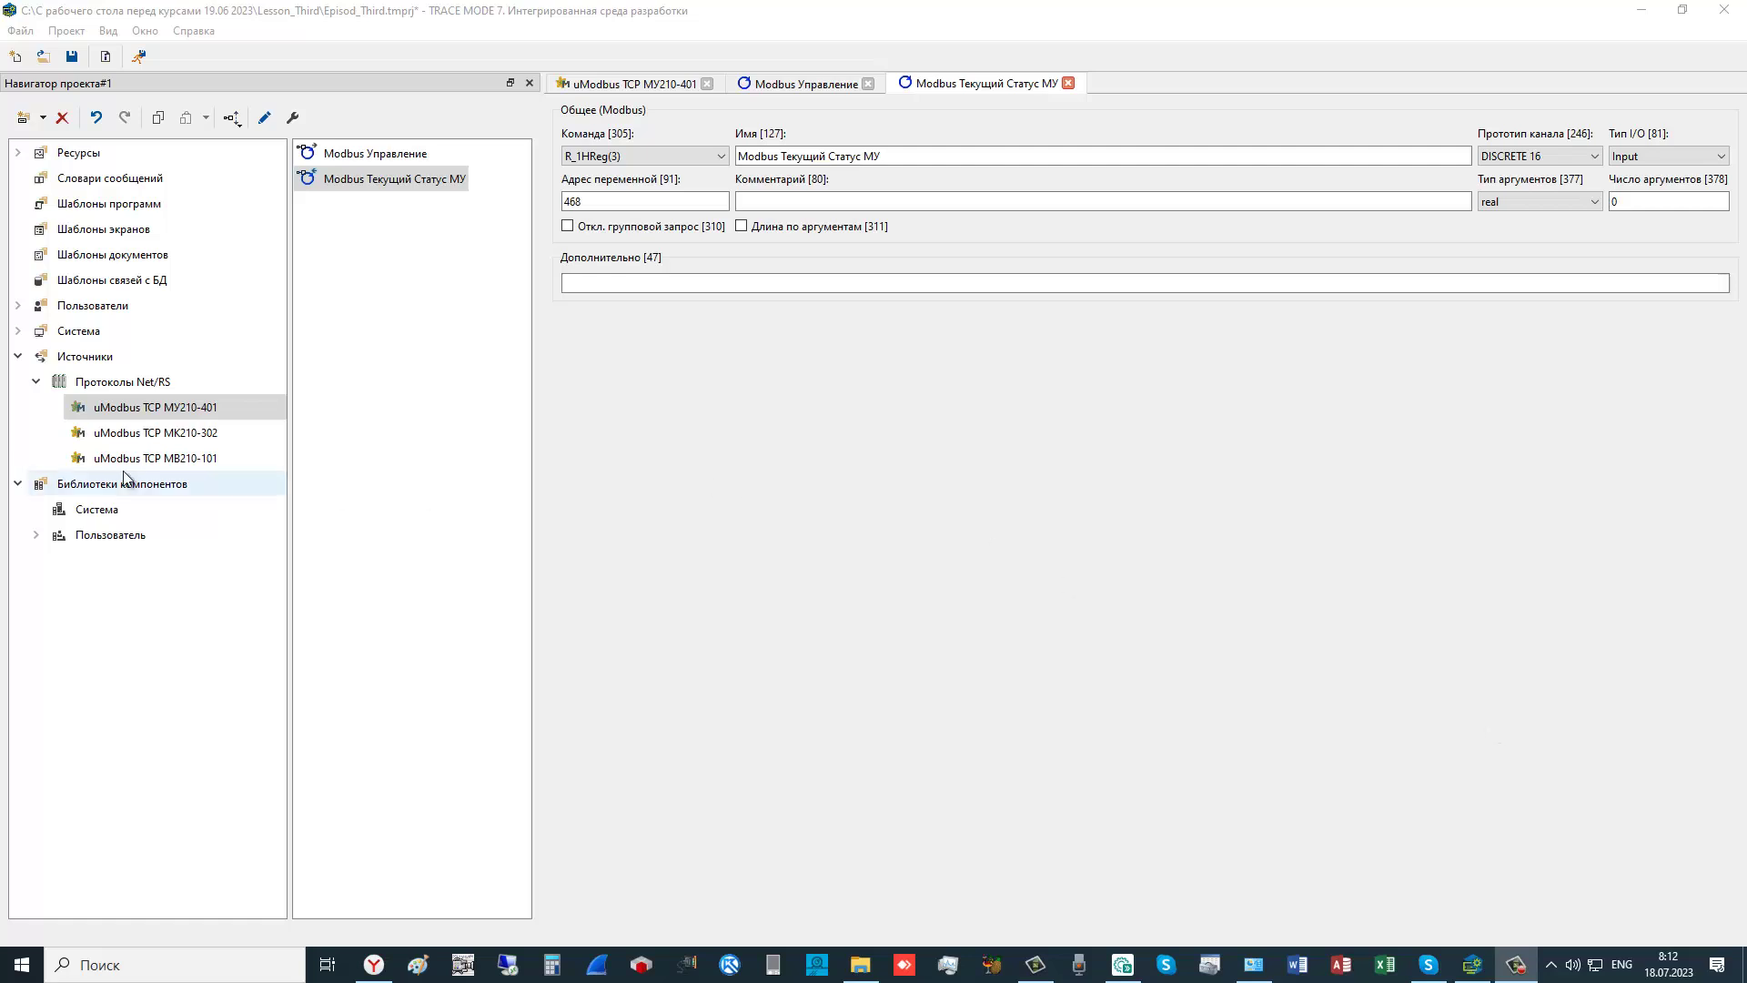
- Review the uModbus TCP МК210-302 source settings and the properties of its Modbus DI (ErrDPA) element
left_click(206, 437)
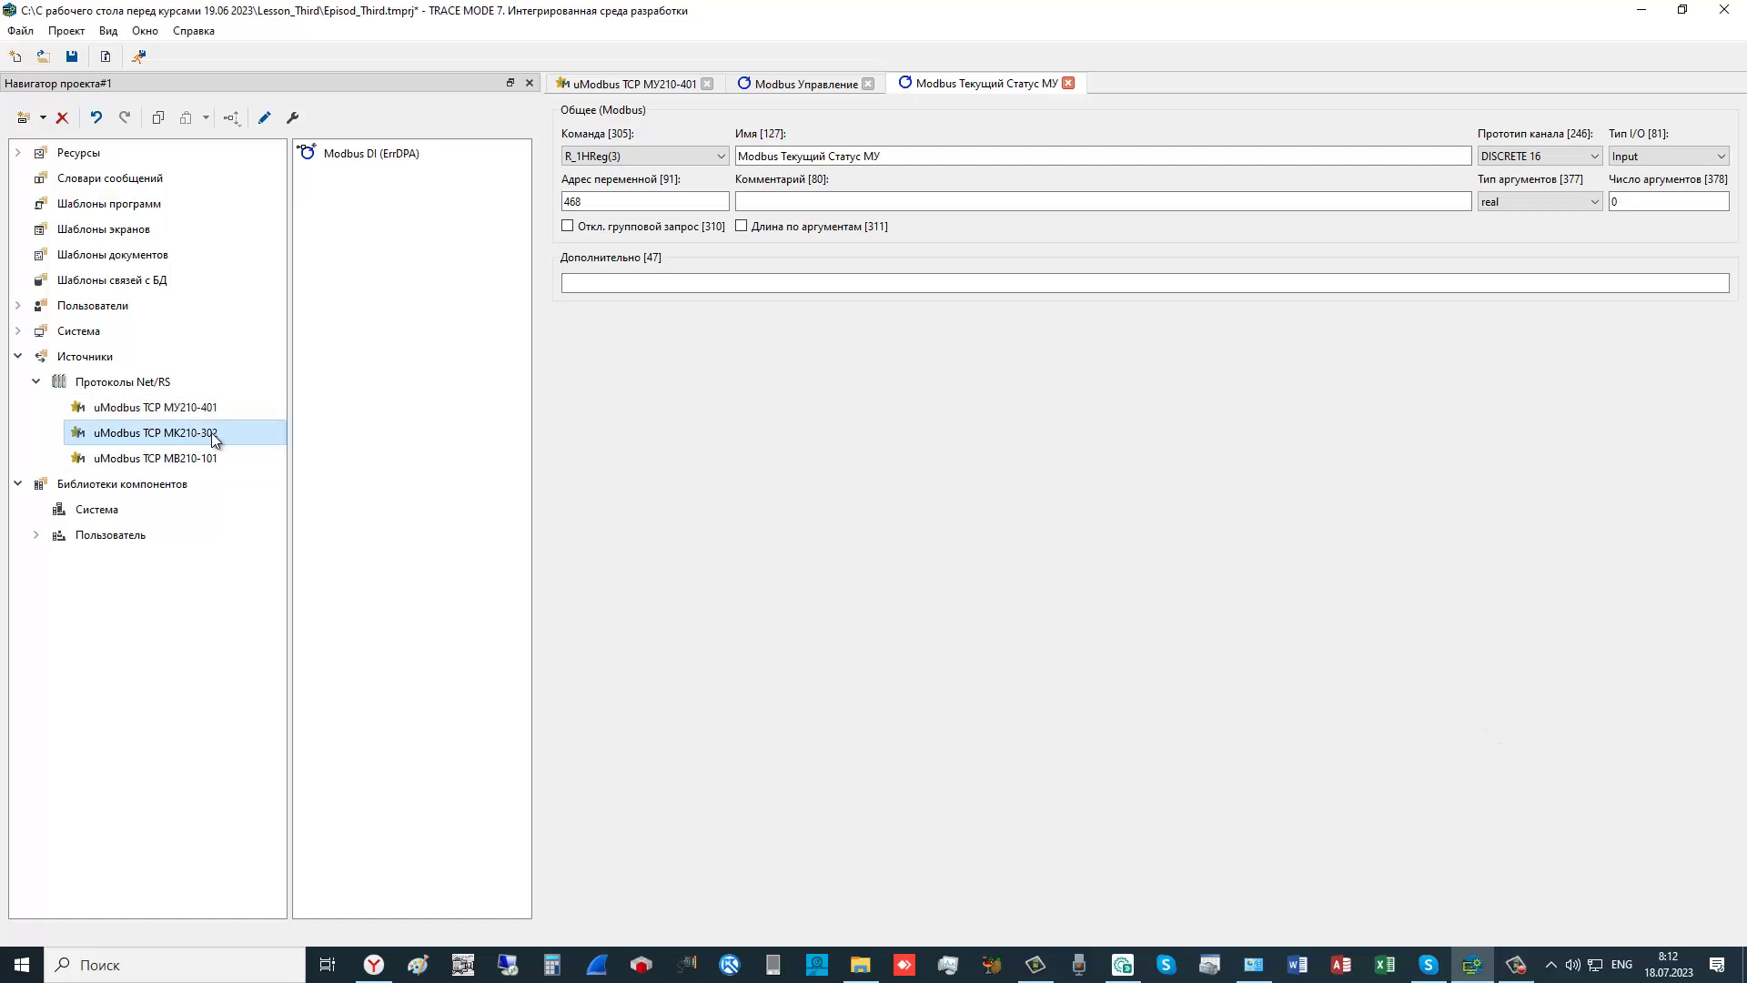
right_click(208, 437)
left_click(303, 725)
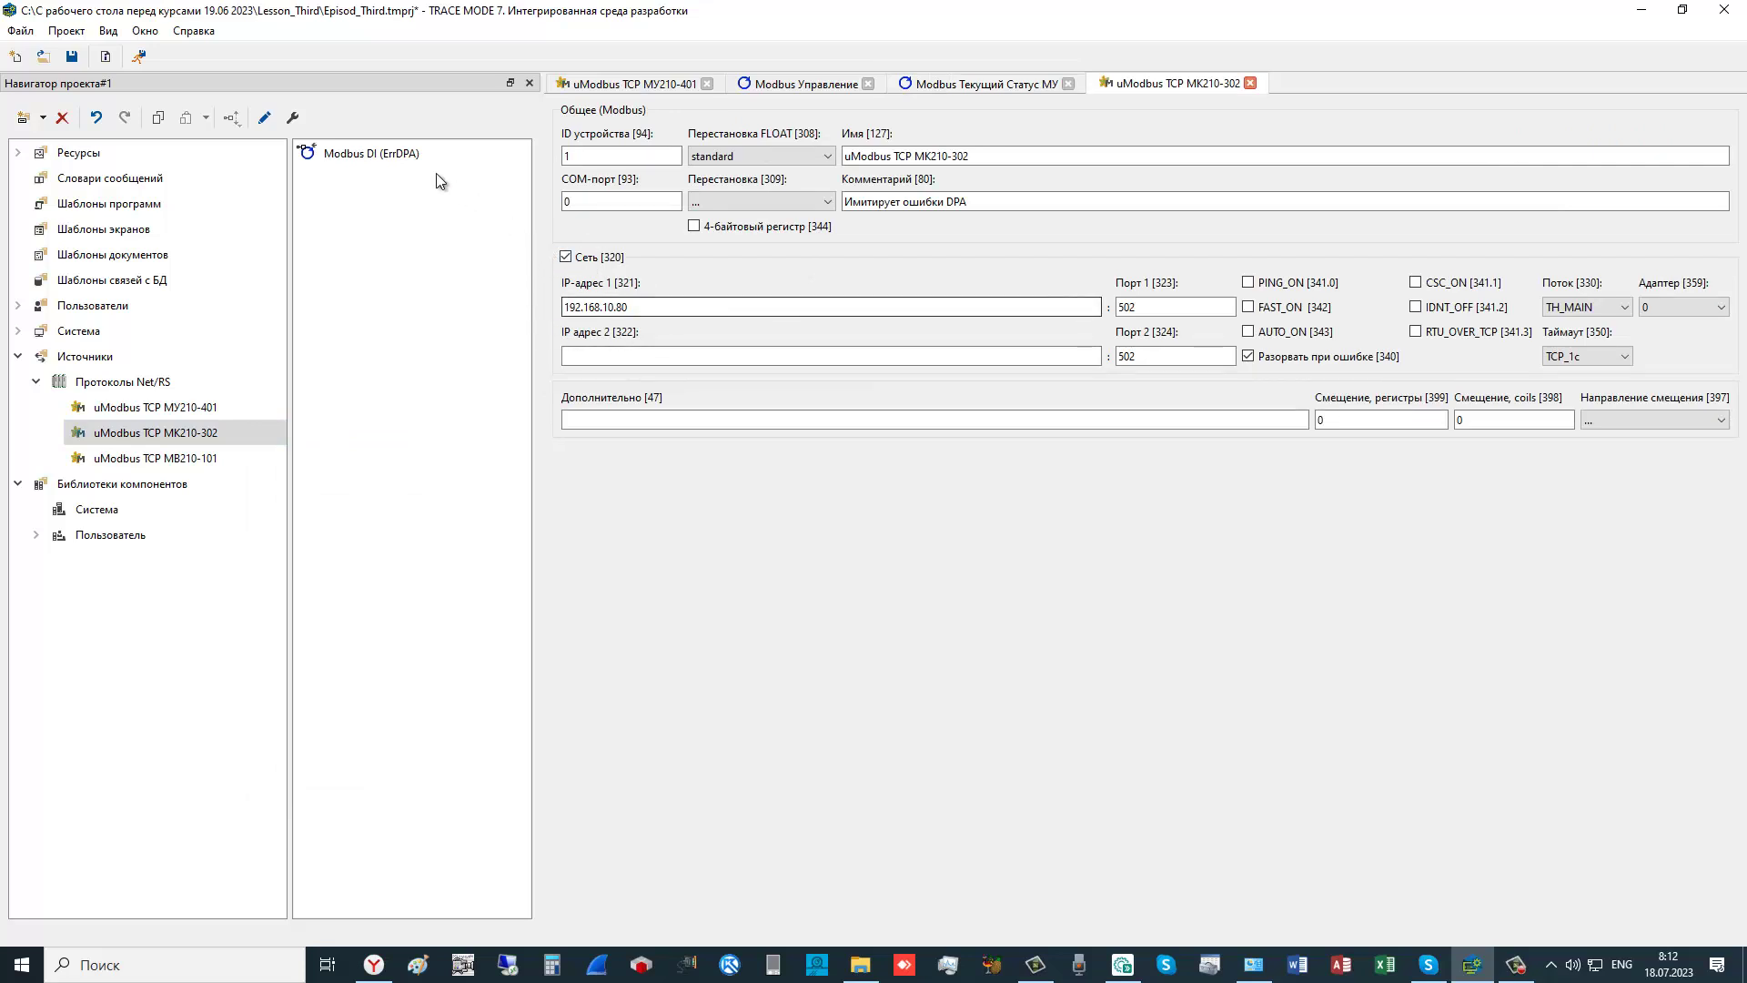
double_click(383, 157)
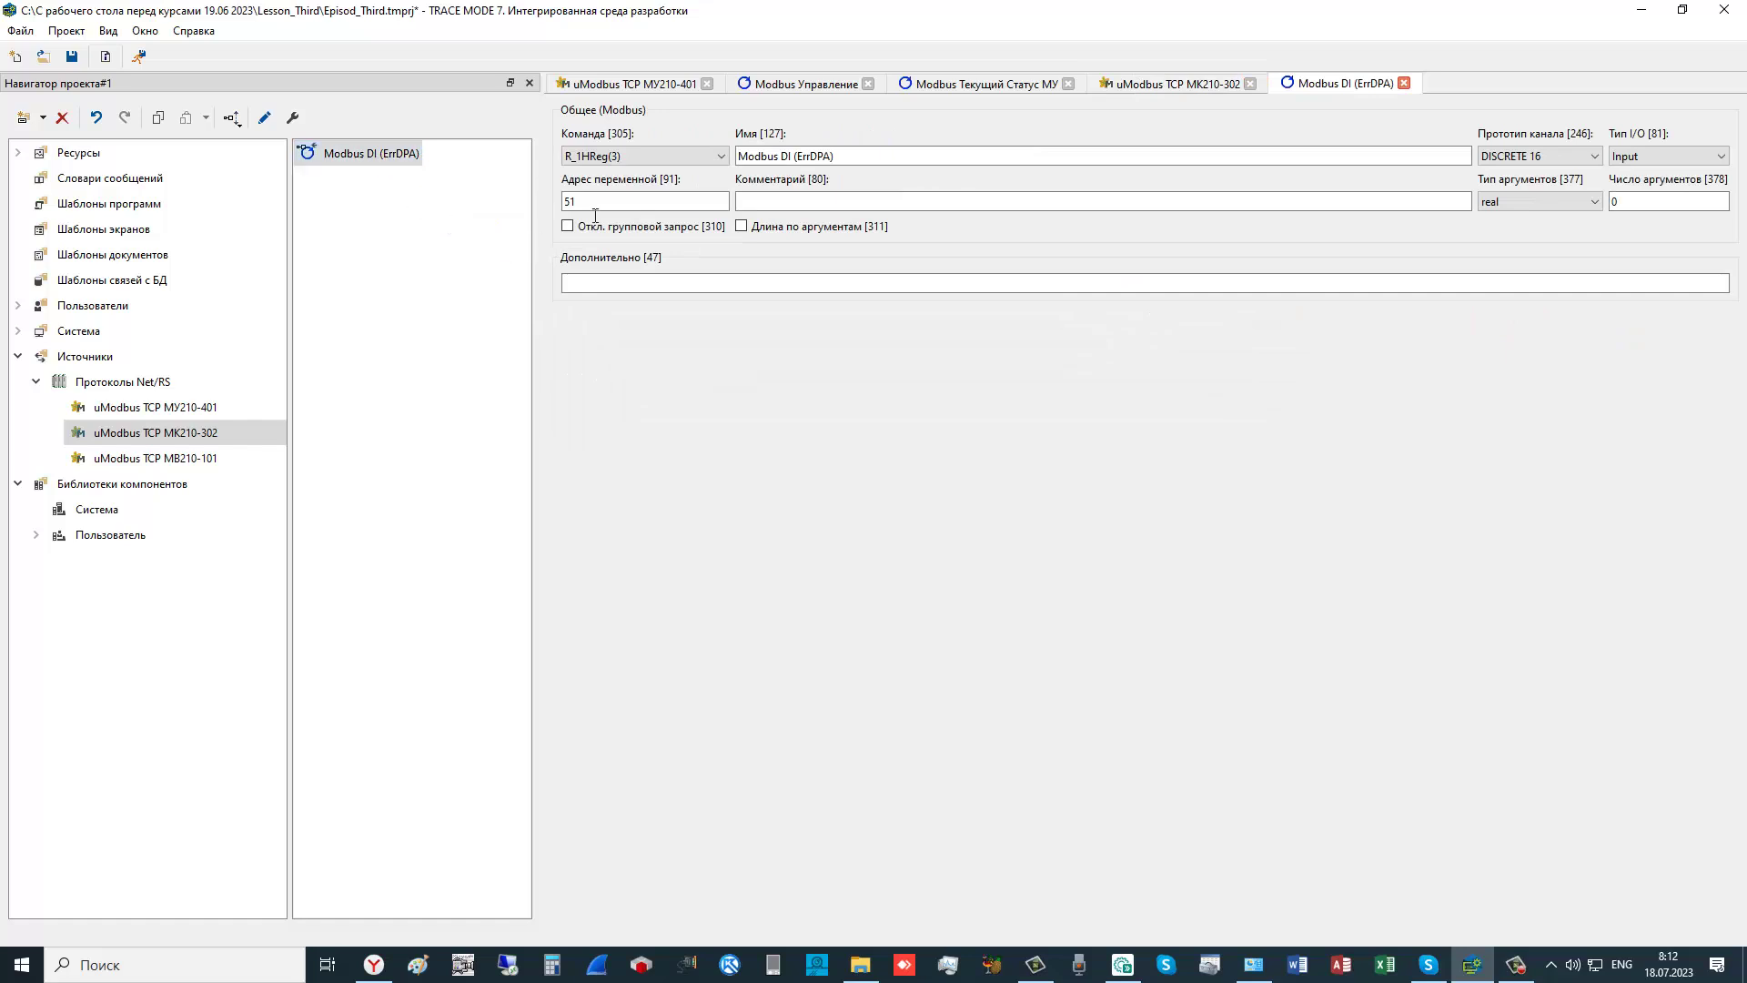
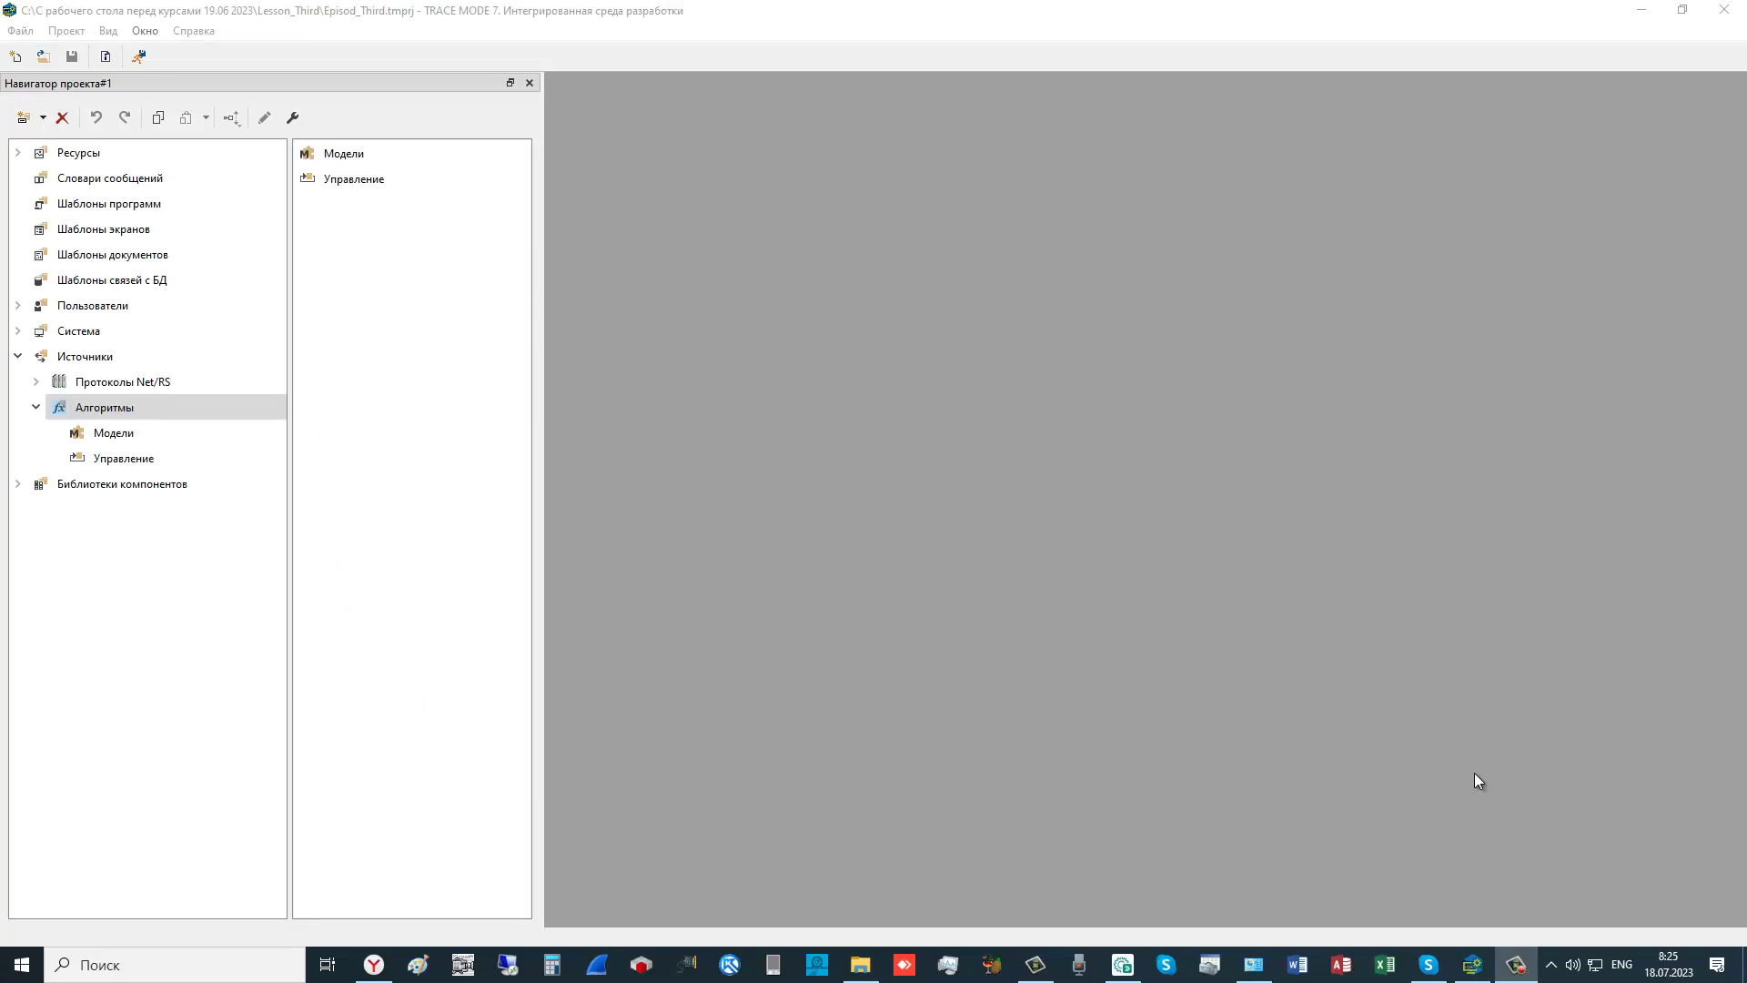
- Review the algorithm sources: model_regvlv in the Модели group, and pdplight and impreg in the Управление group
left_click(153, 443)
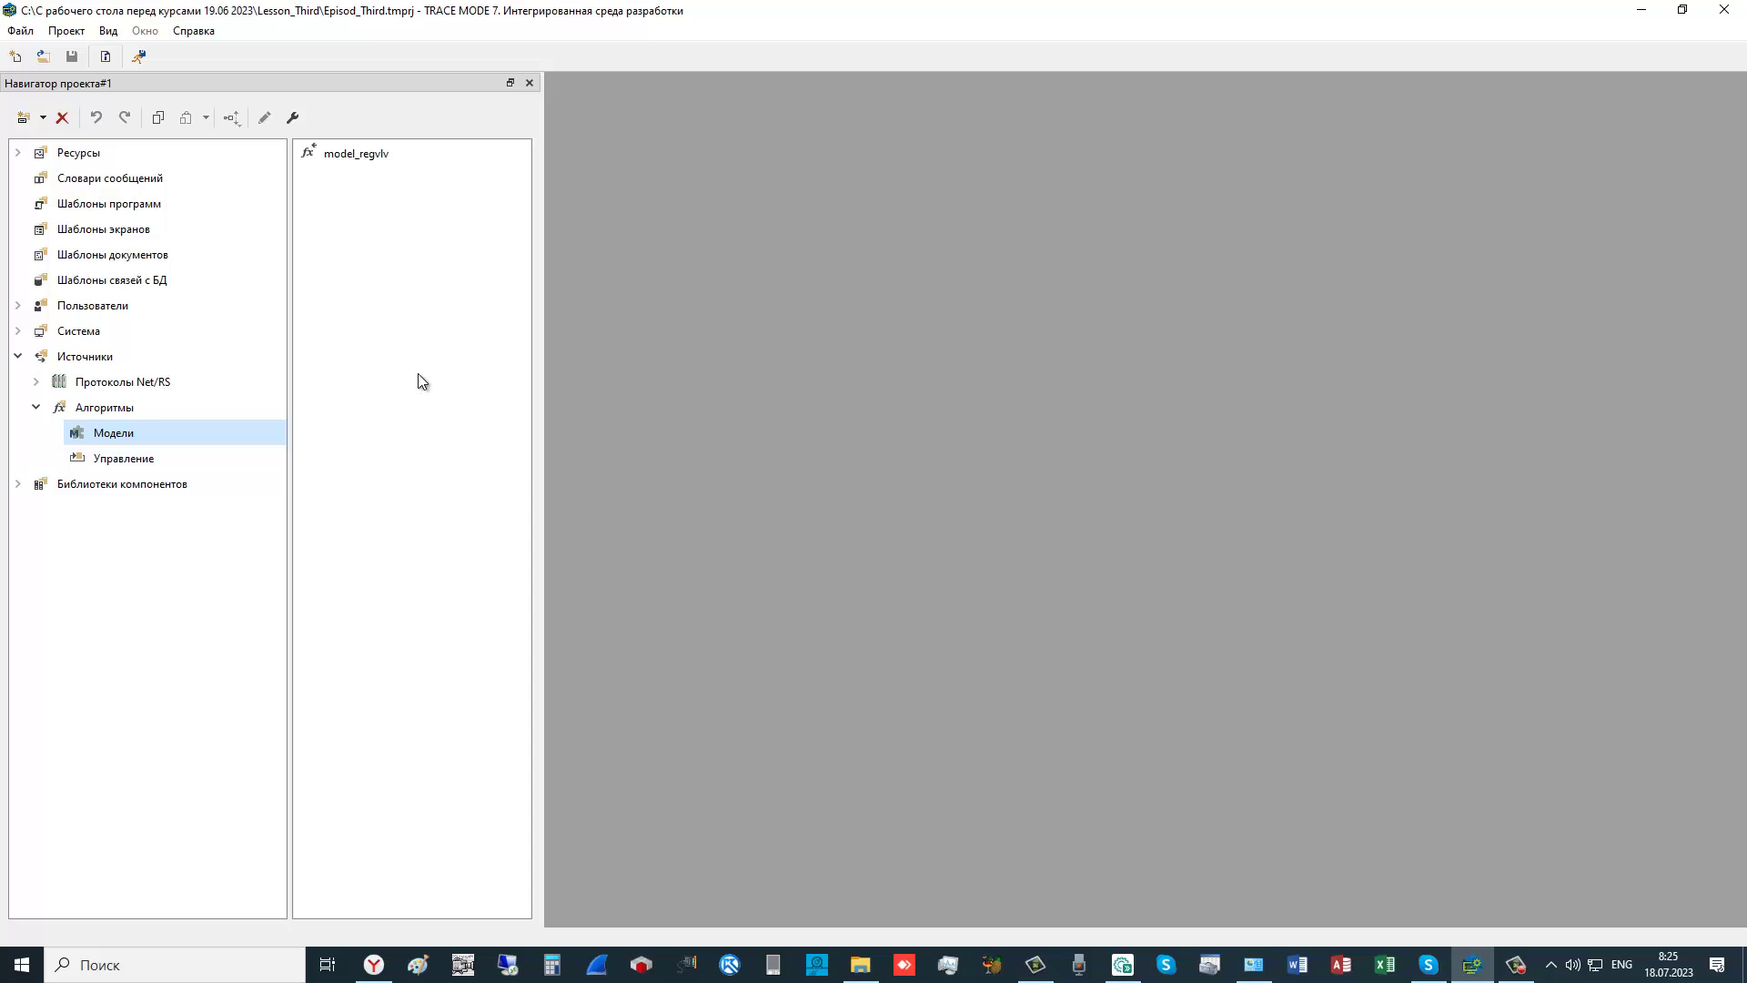
double_click(360, 161)
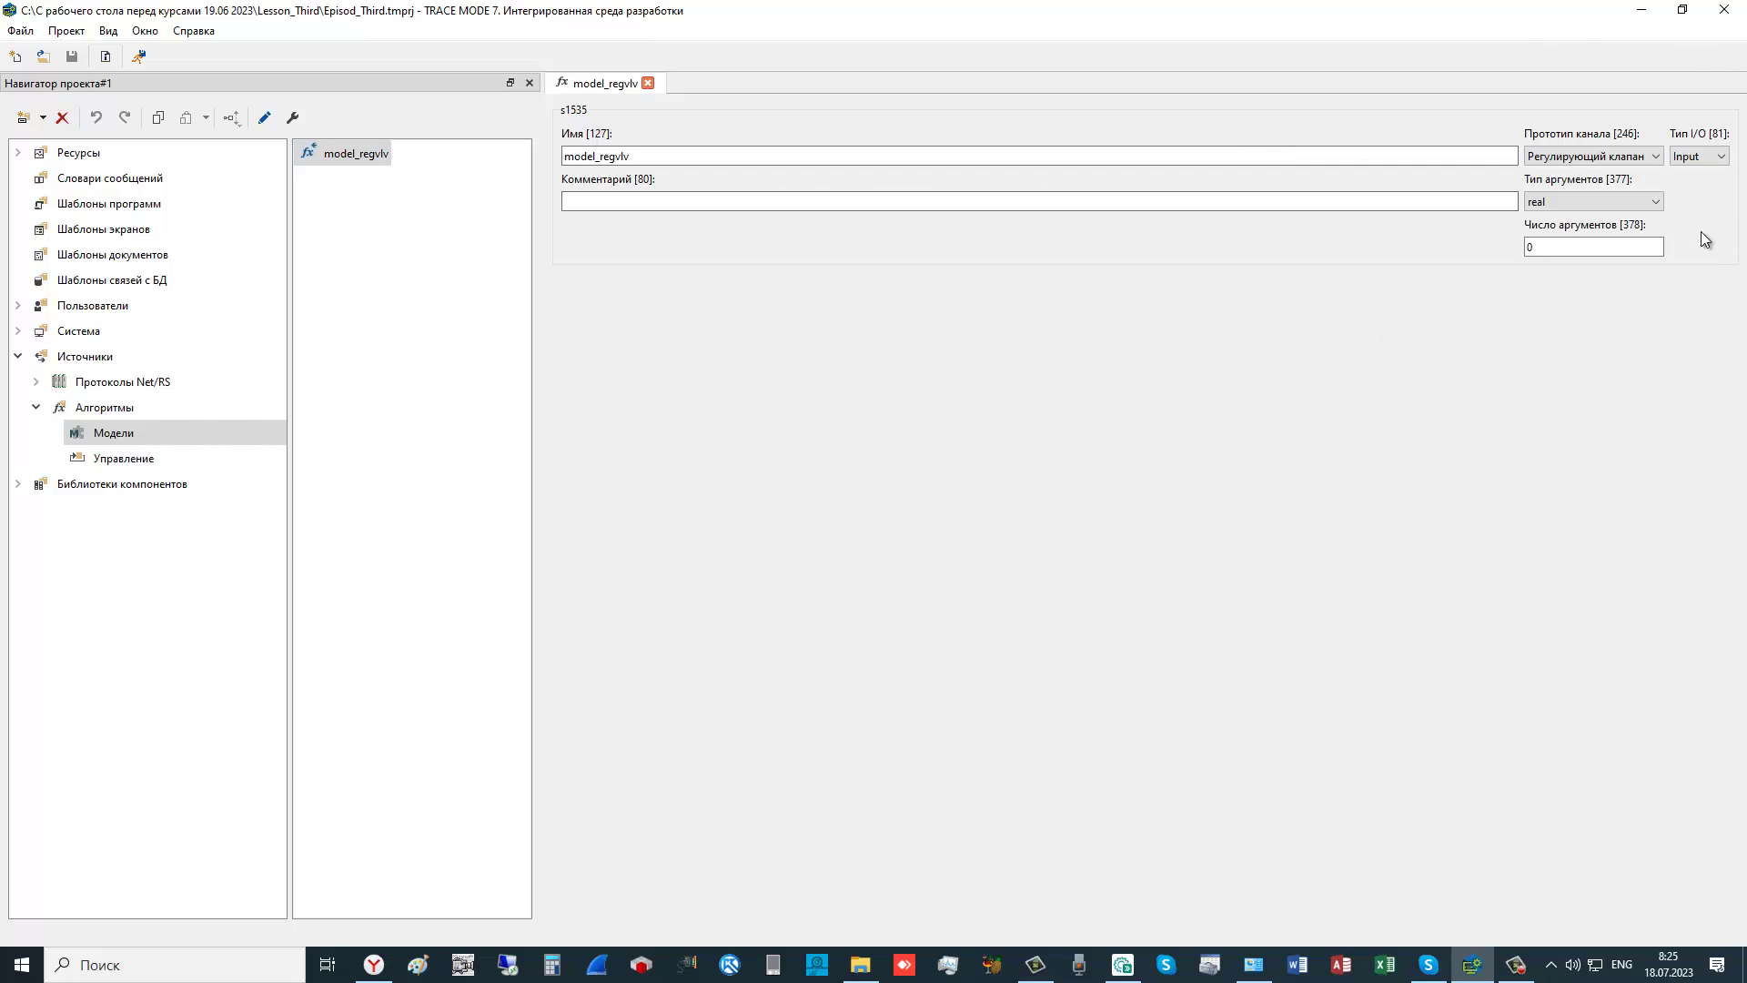
left_click(171, 458)
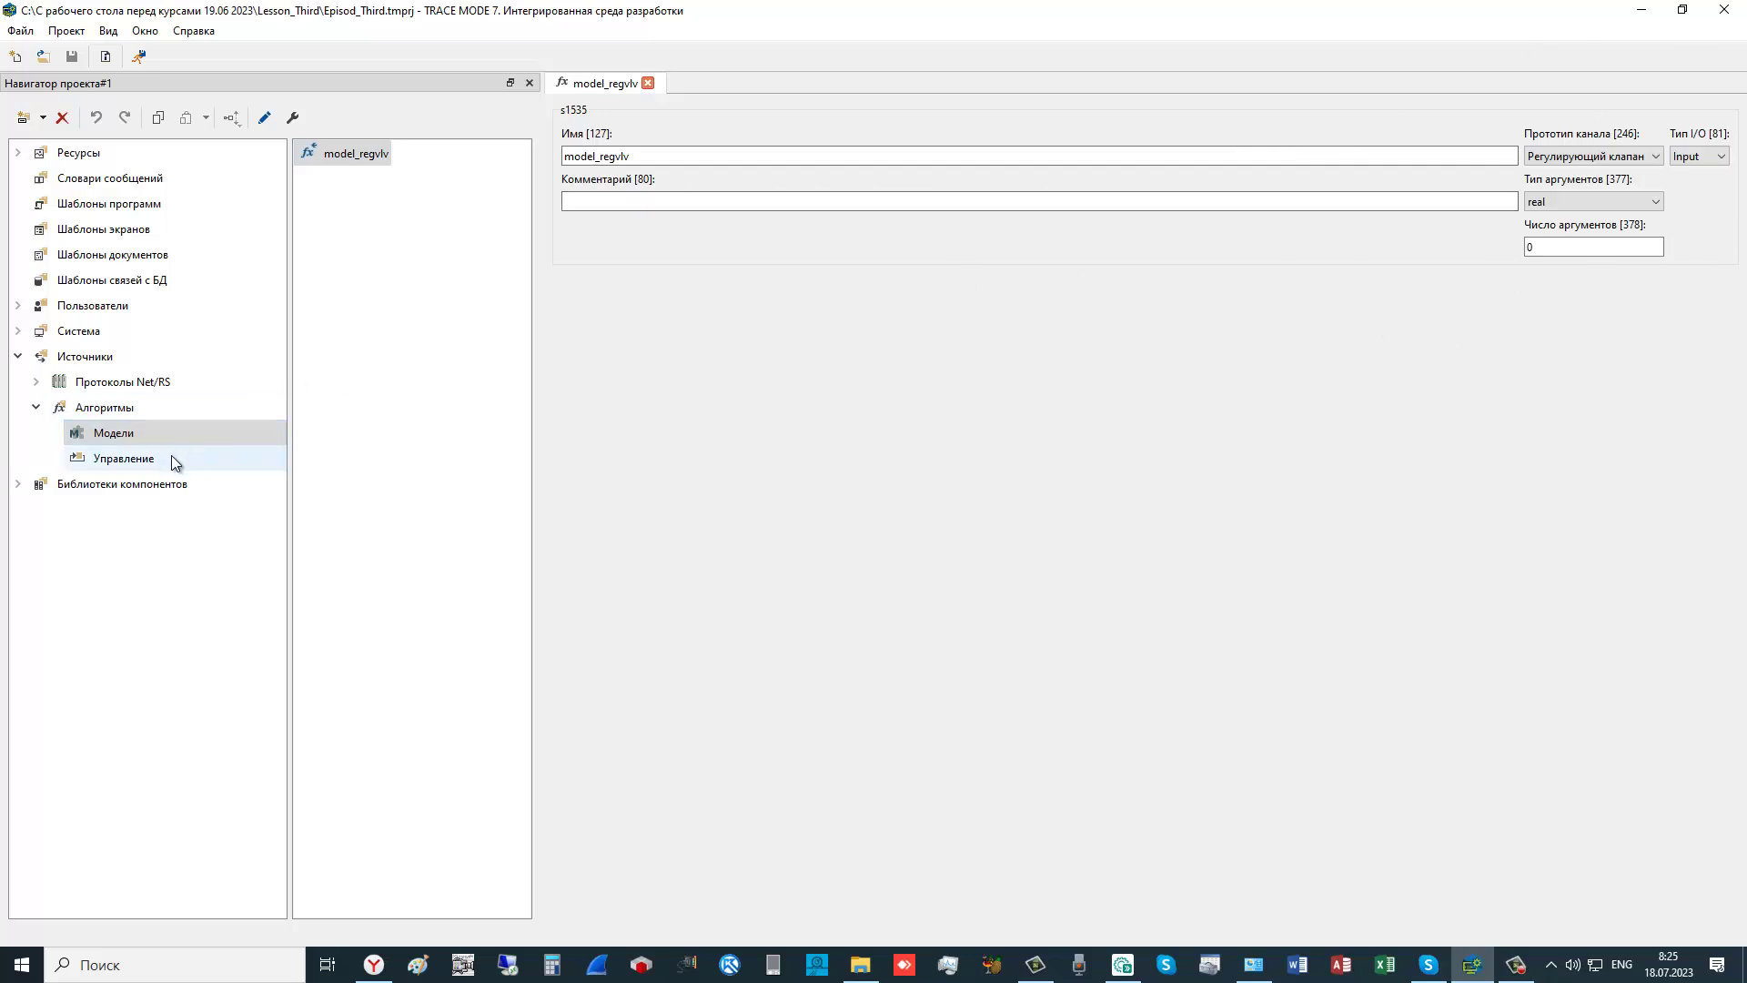
double_click(355, 162)
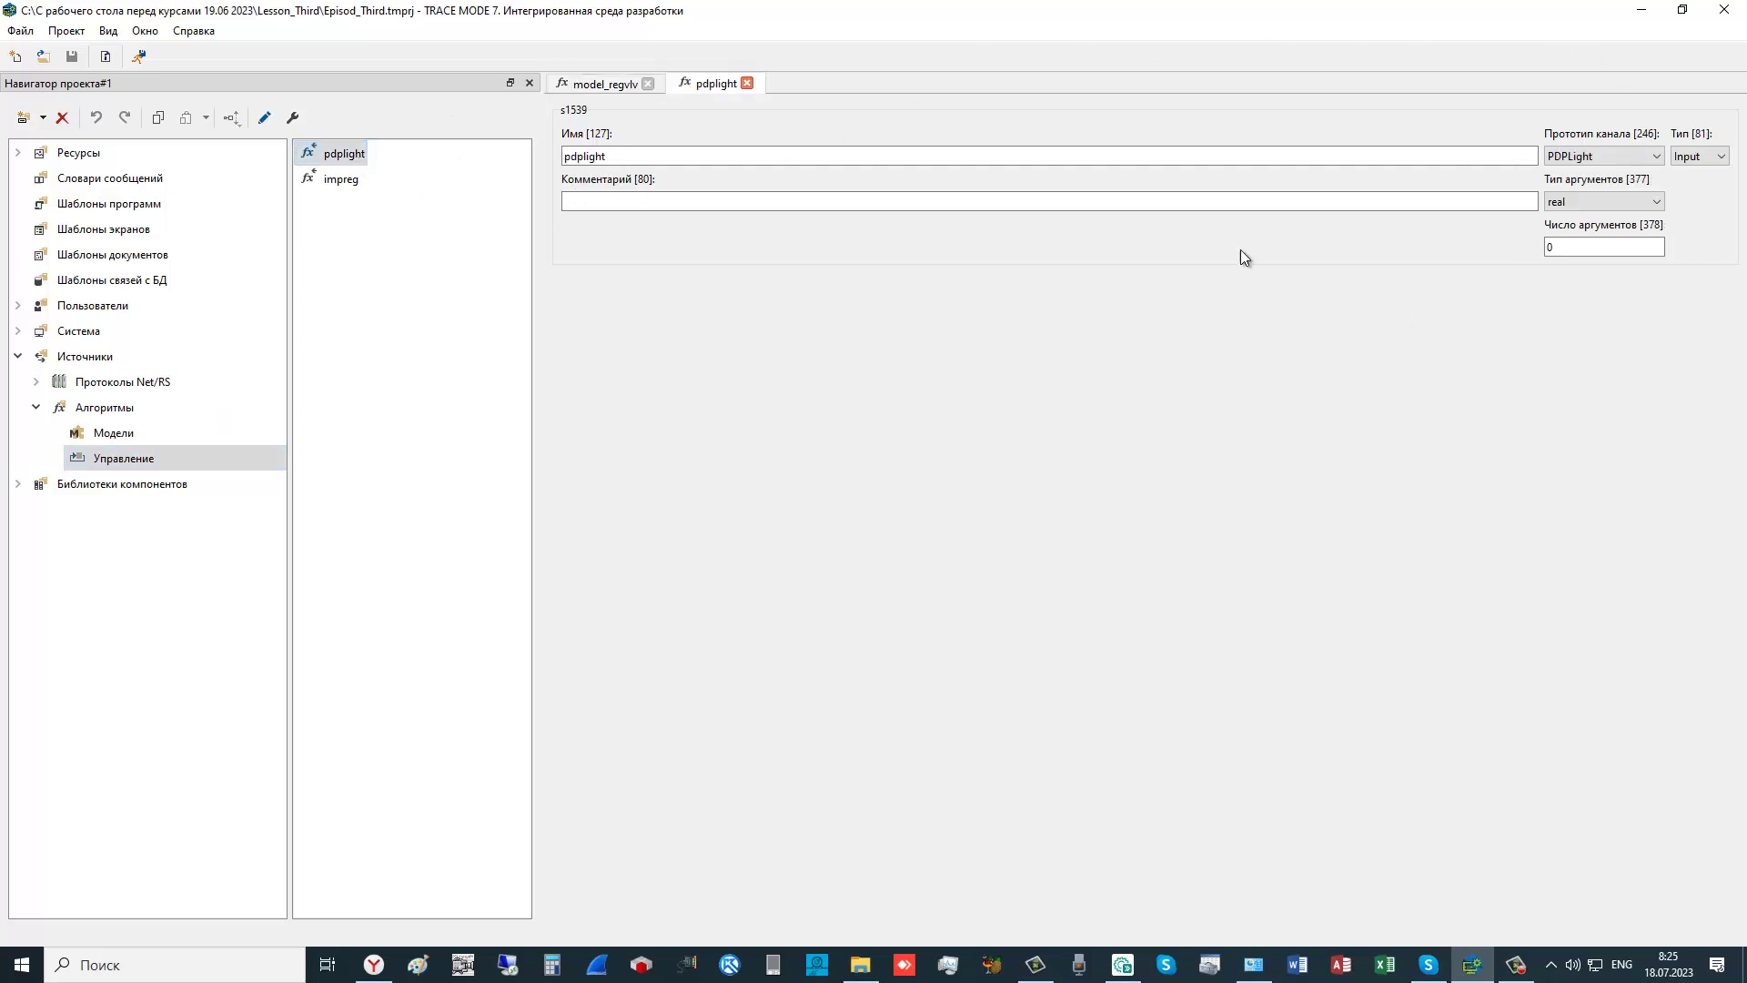
double_click(347, 182)
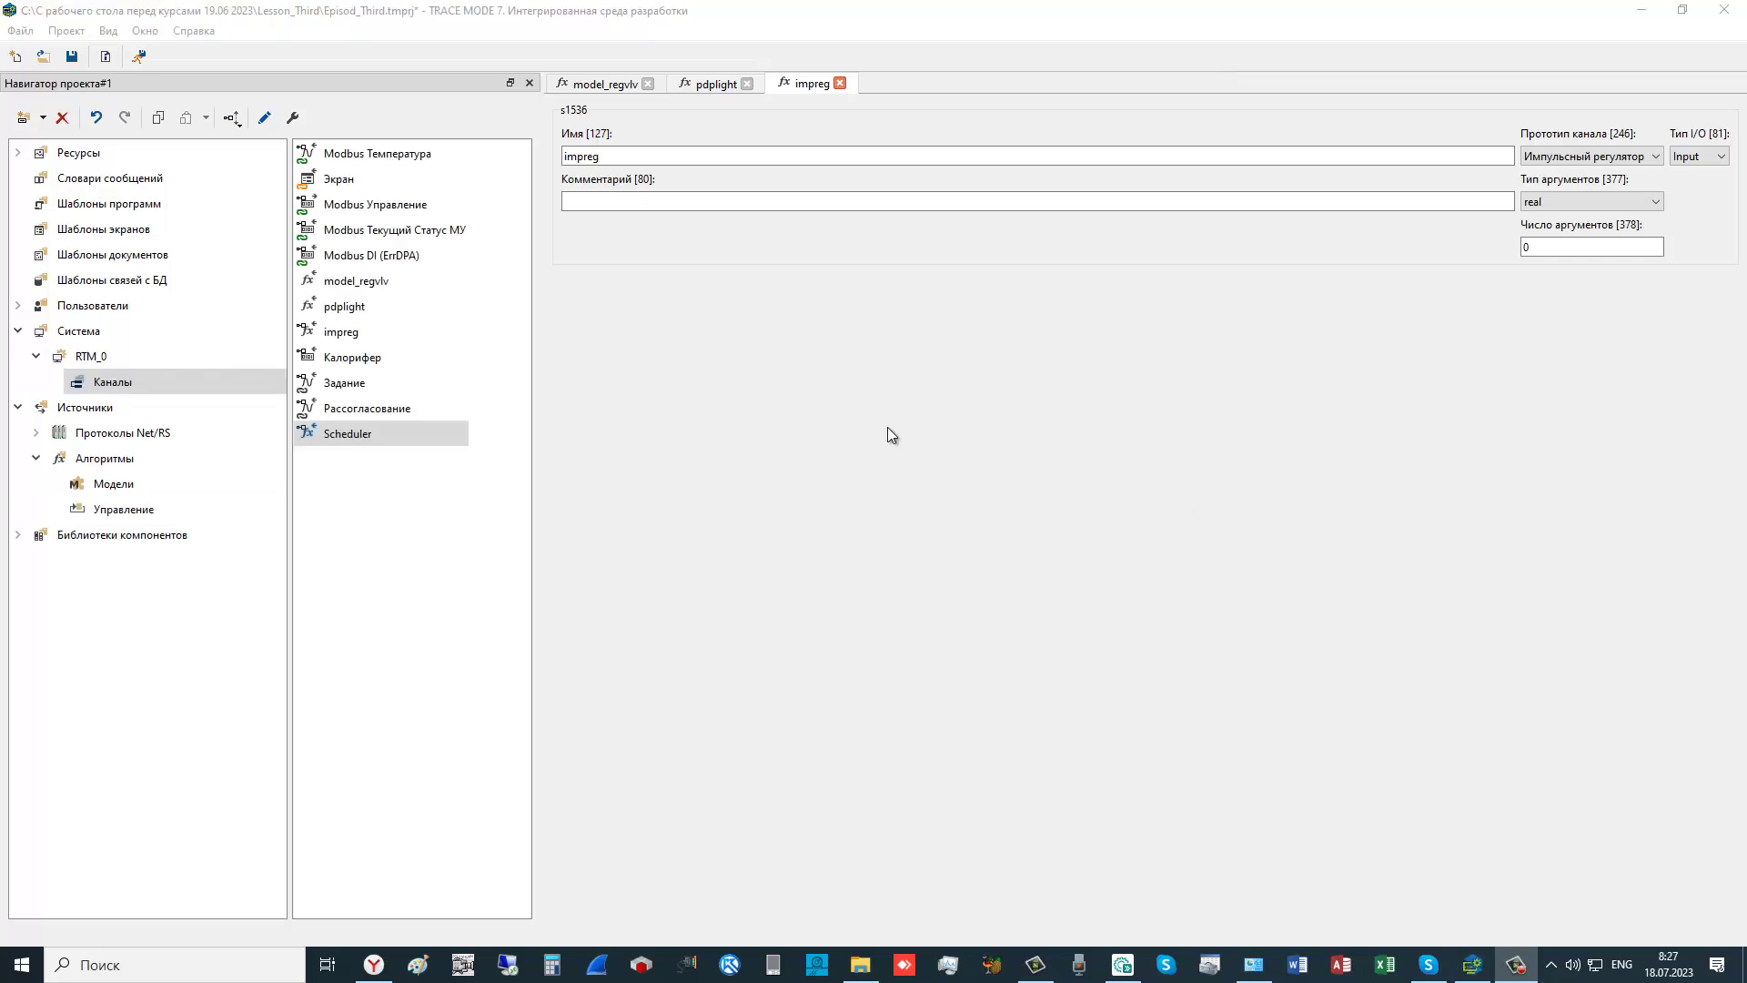
- Review the Калорифер channel's settings and the model_regvlv channel's argument bindings among the RTM_0 channels
double_click(364, 357)
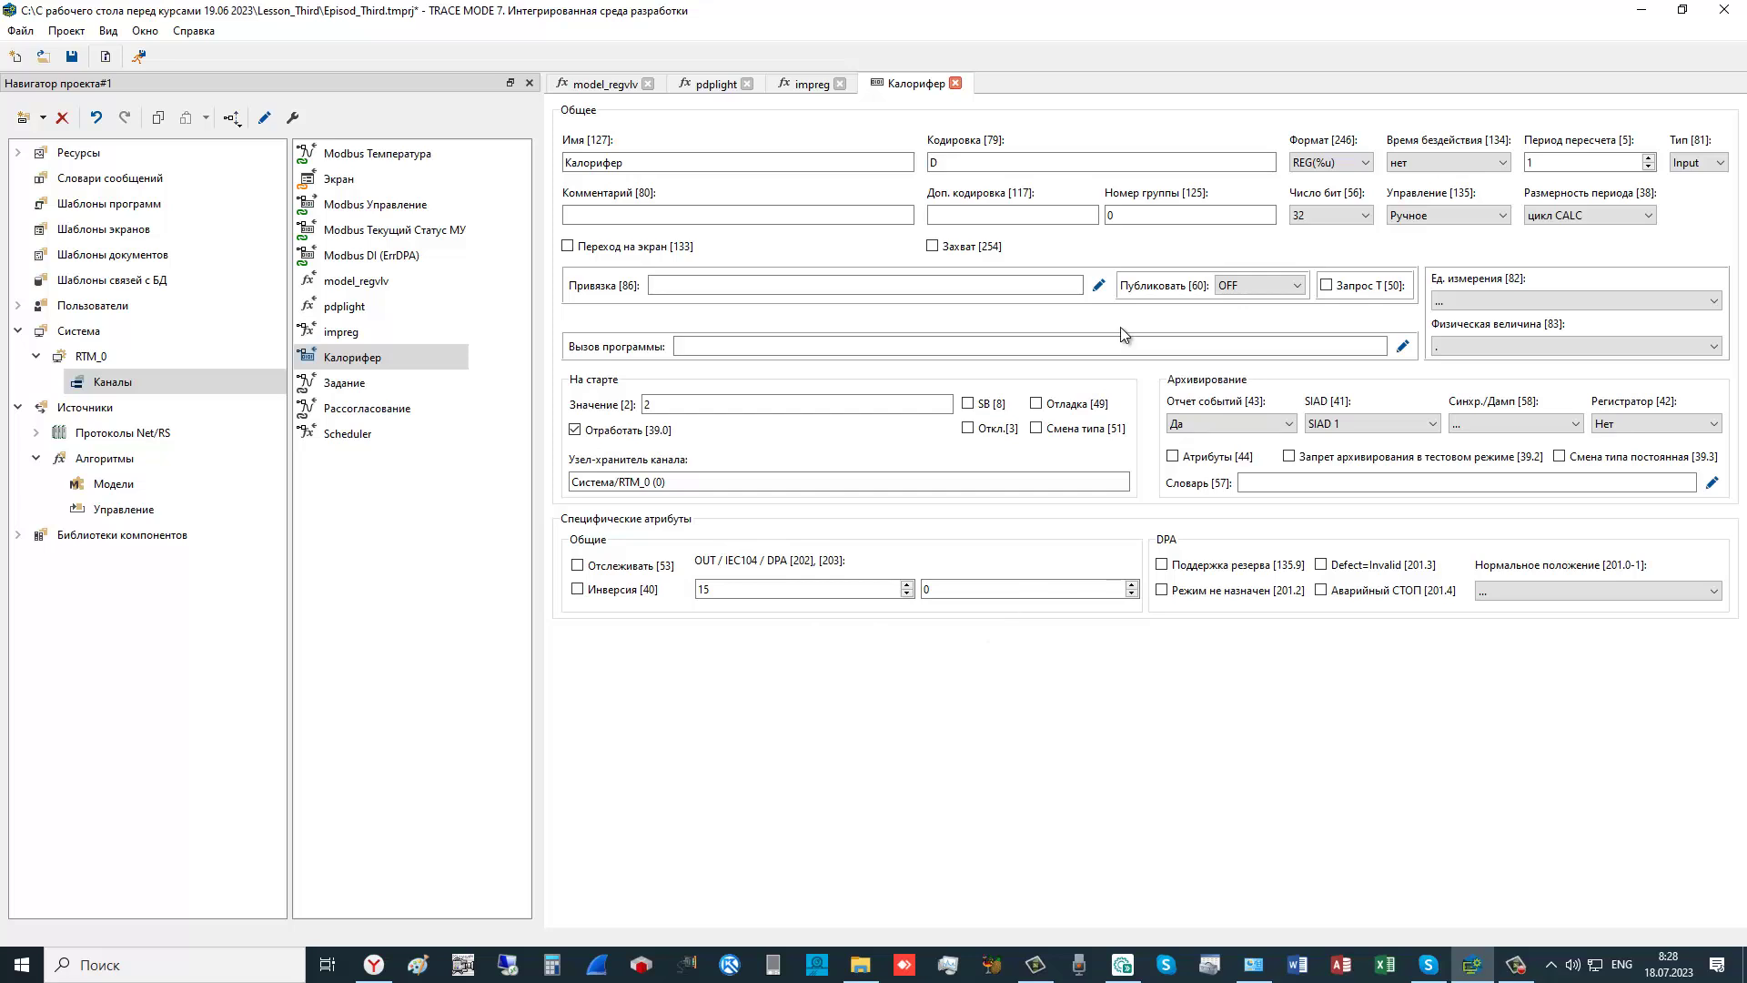
double_click(387, 281)
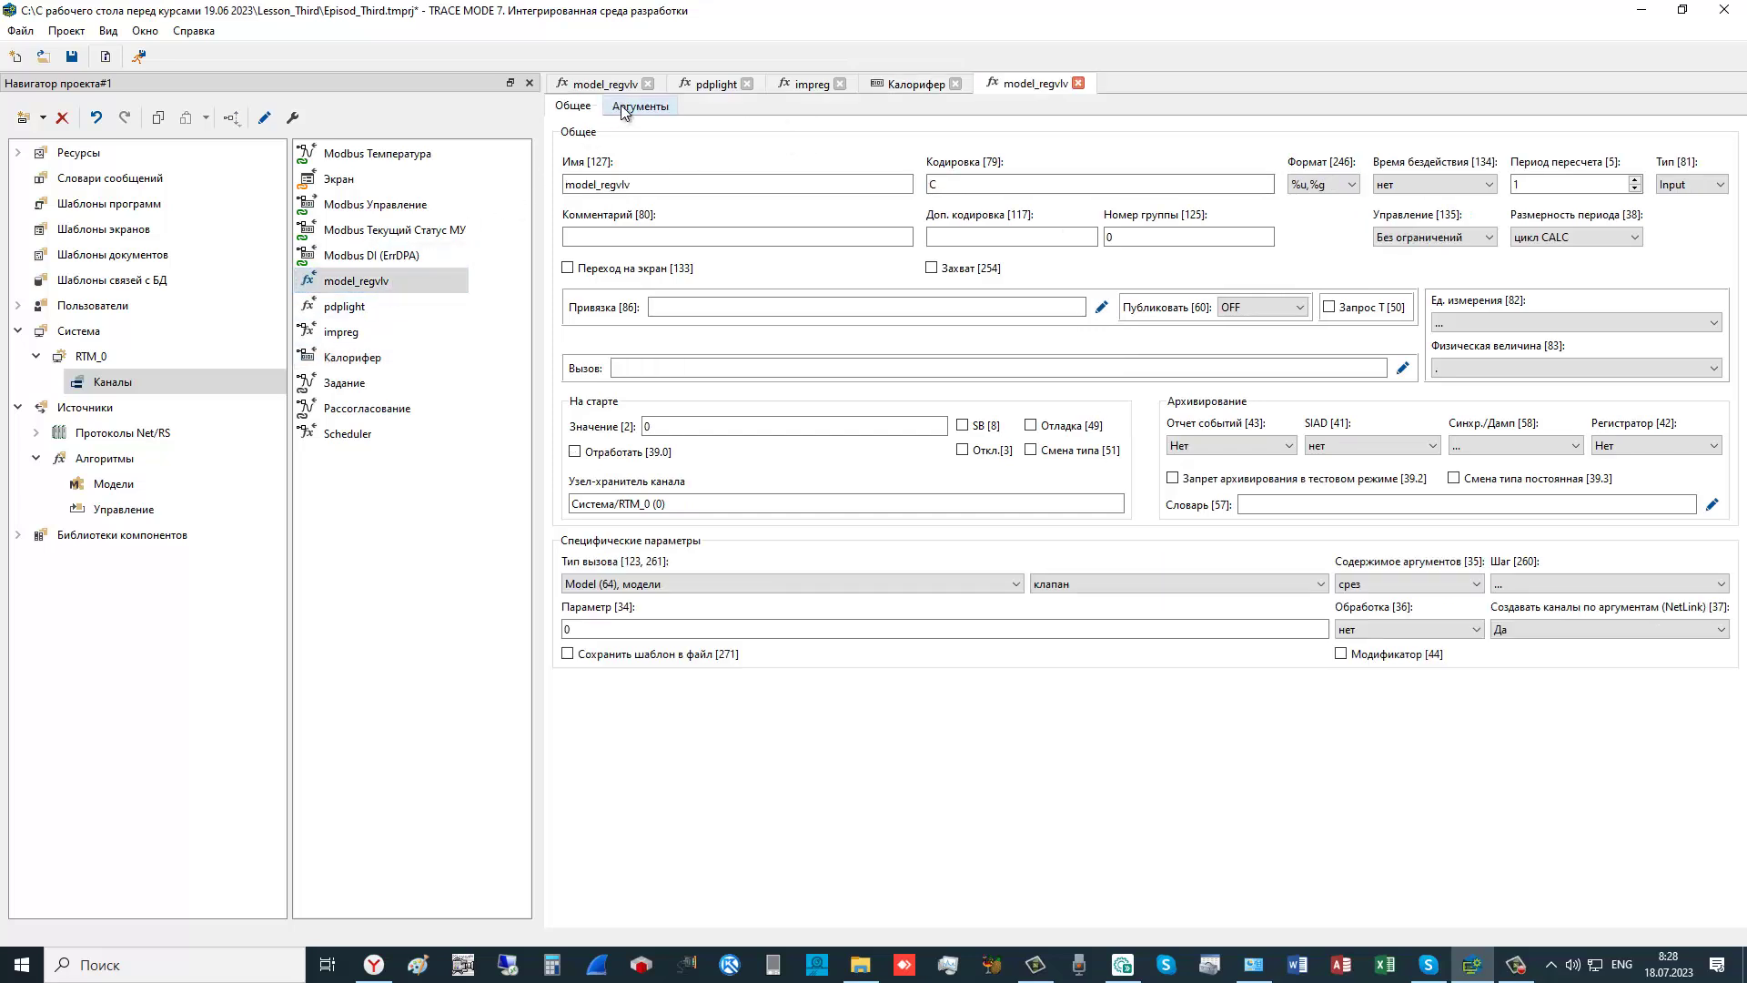
left_click(623, 111)
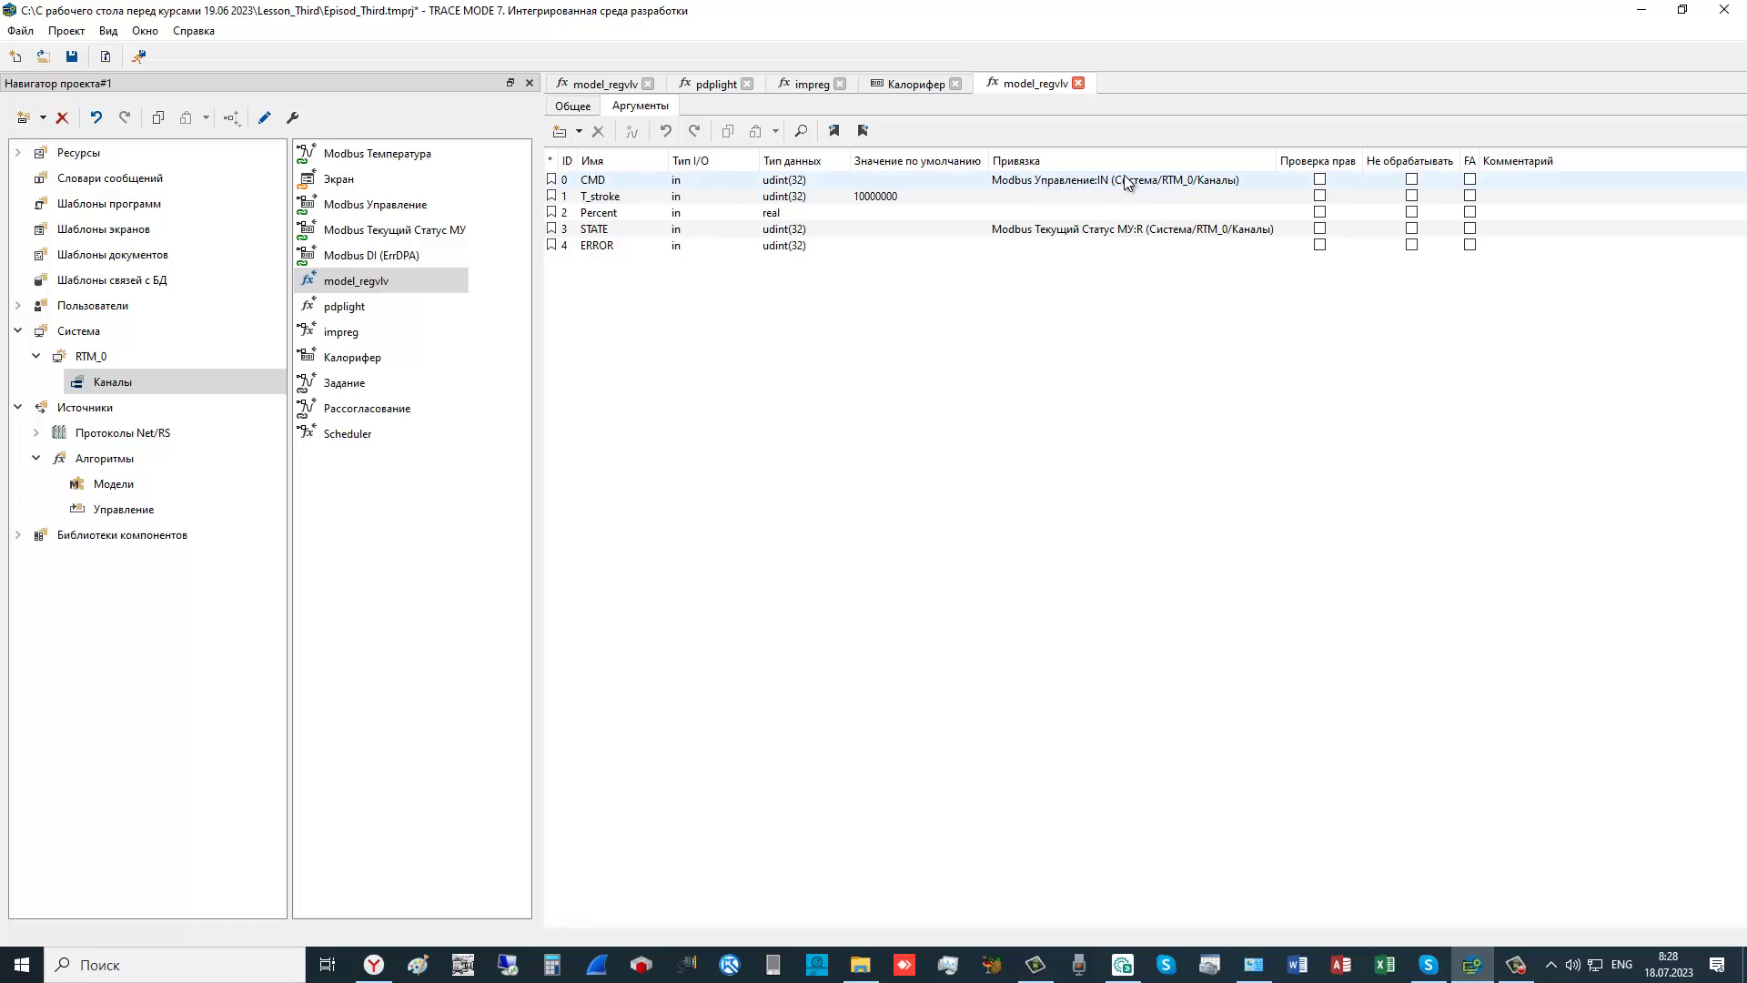
left_click(598, 234)
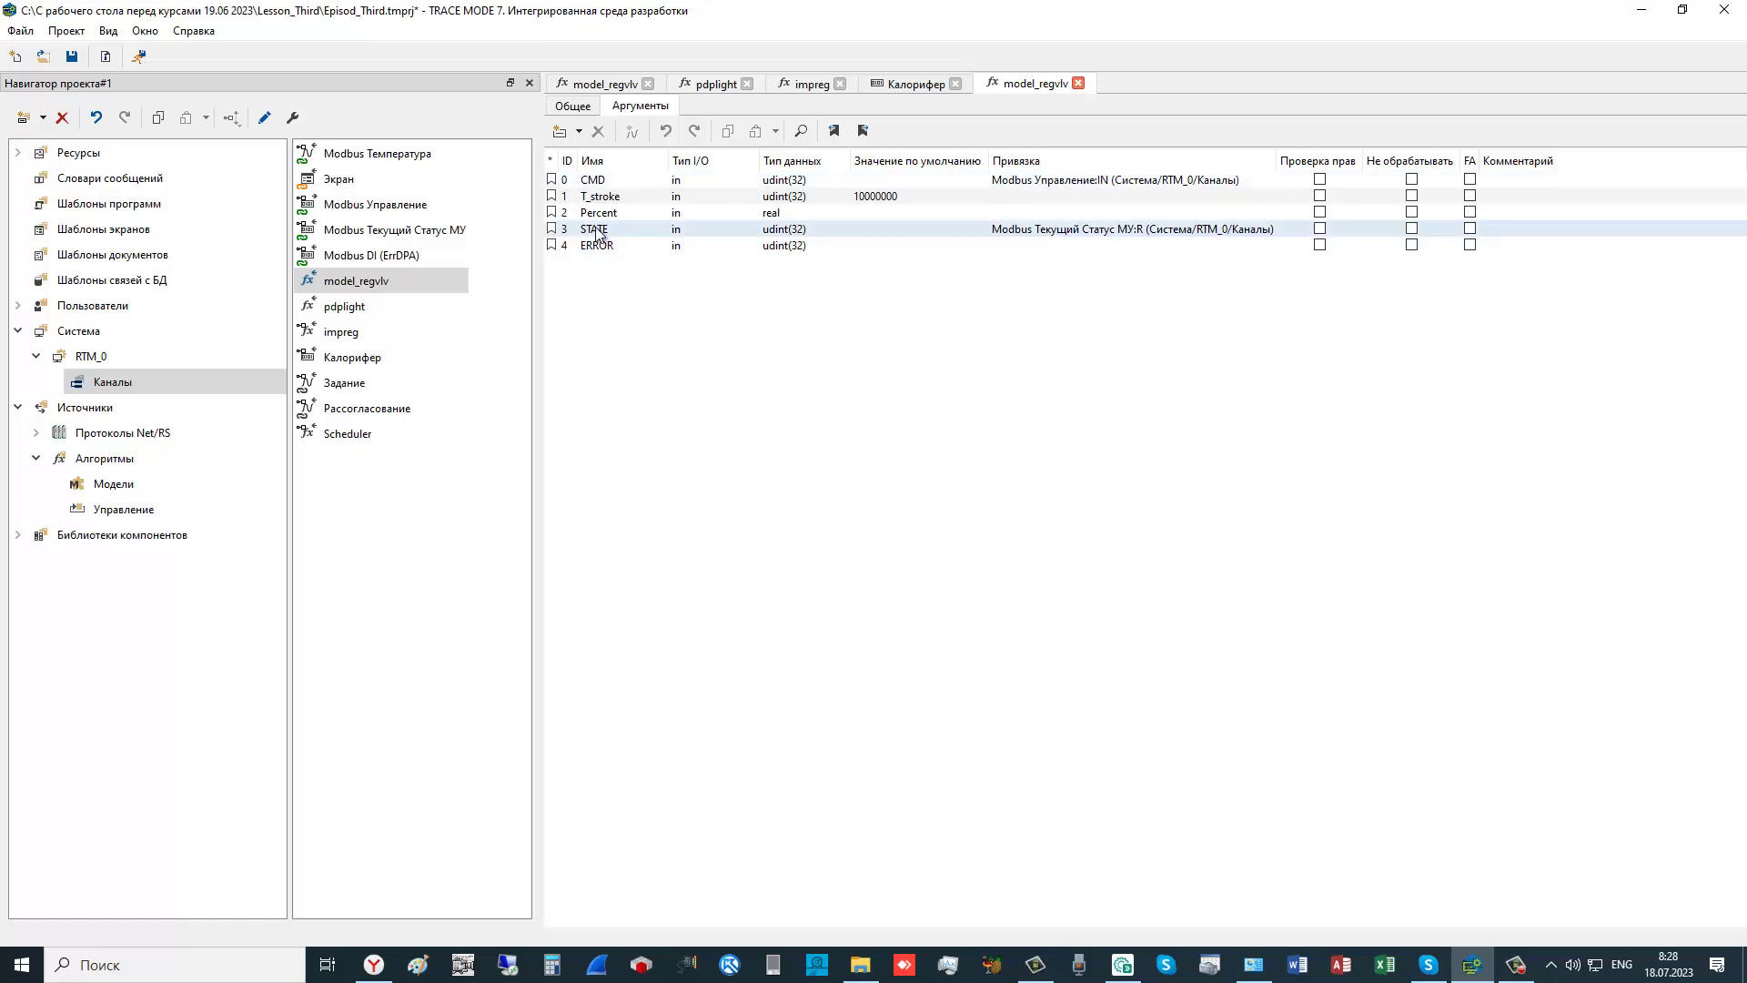
left_click(1131, 216)
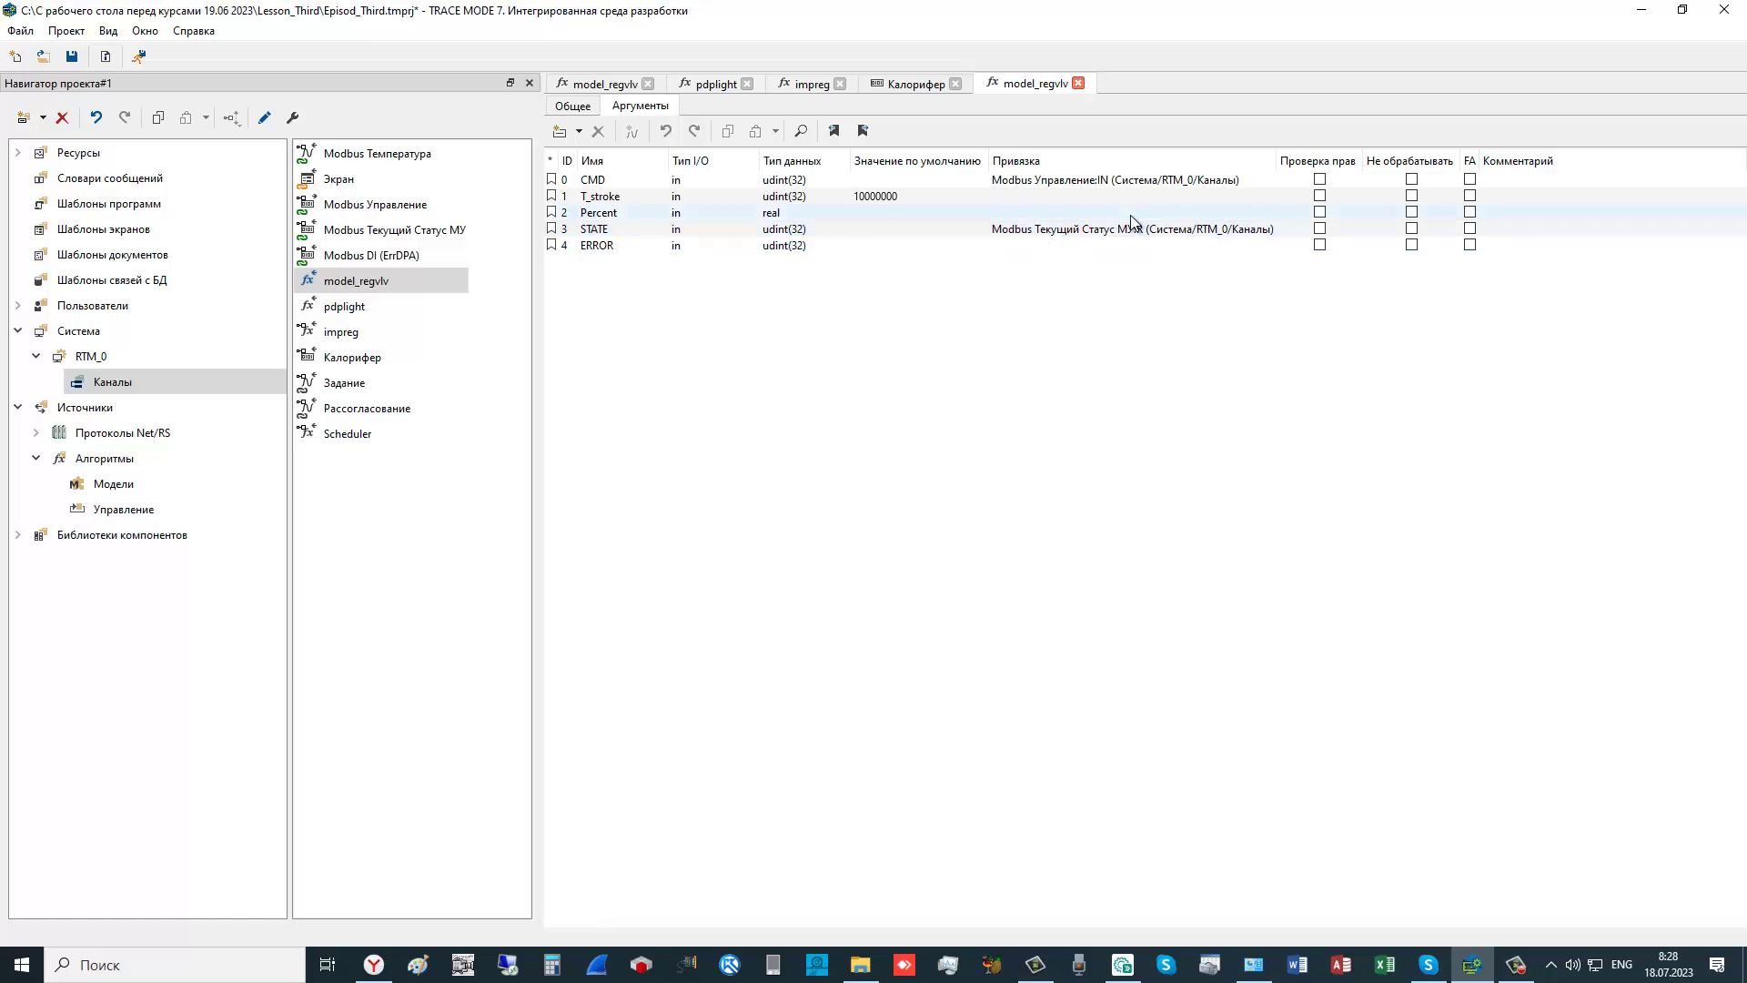
- Open the pdplight channel of RTM_0 and review its argument bindings
left_click(369, 312)
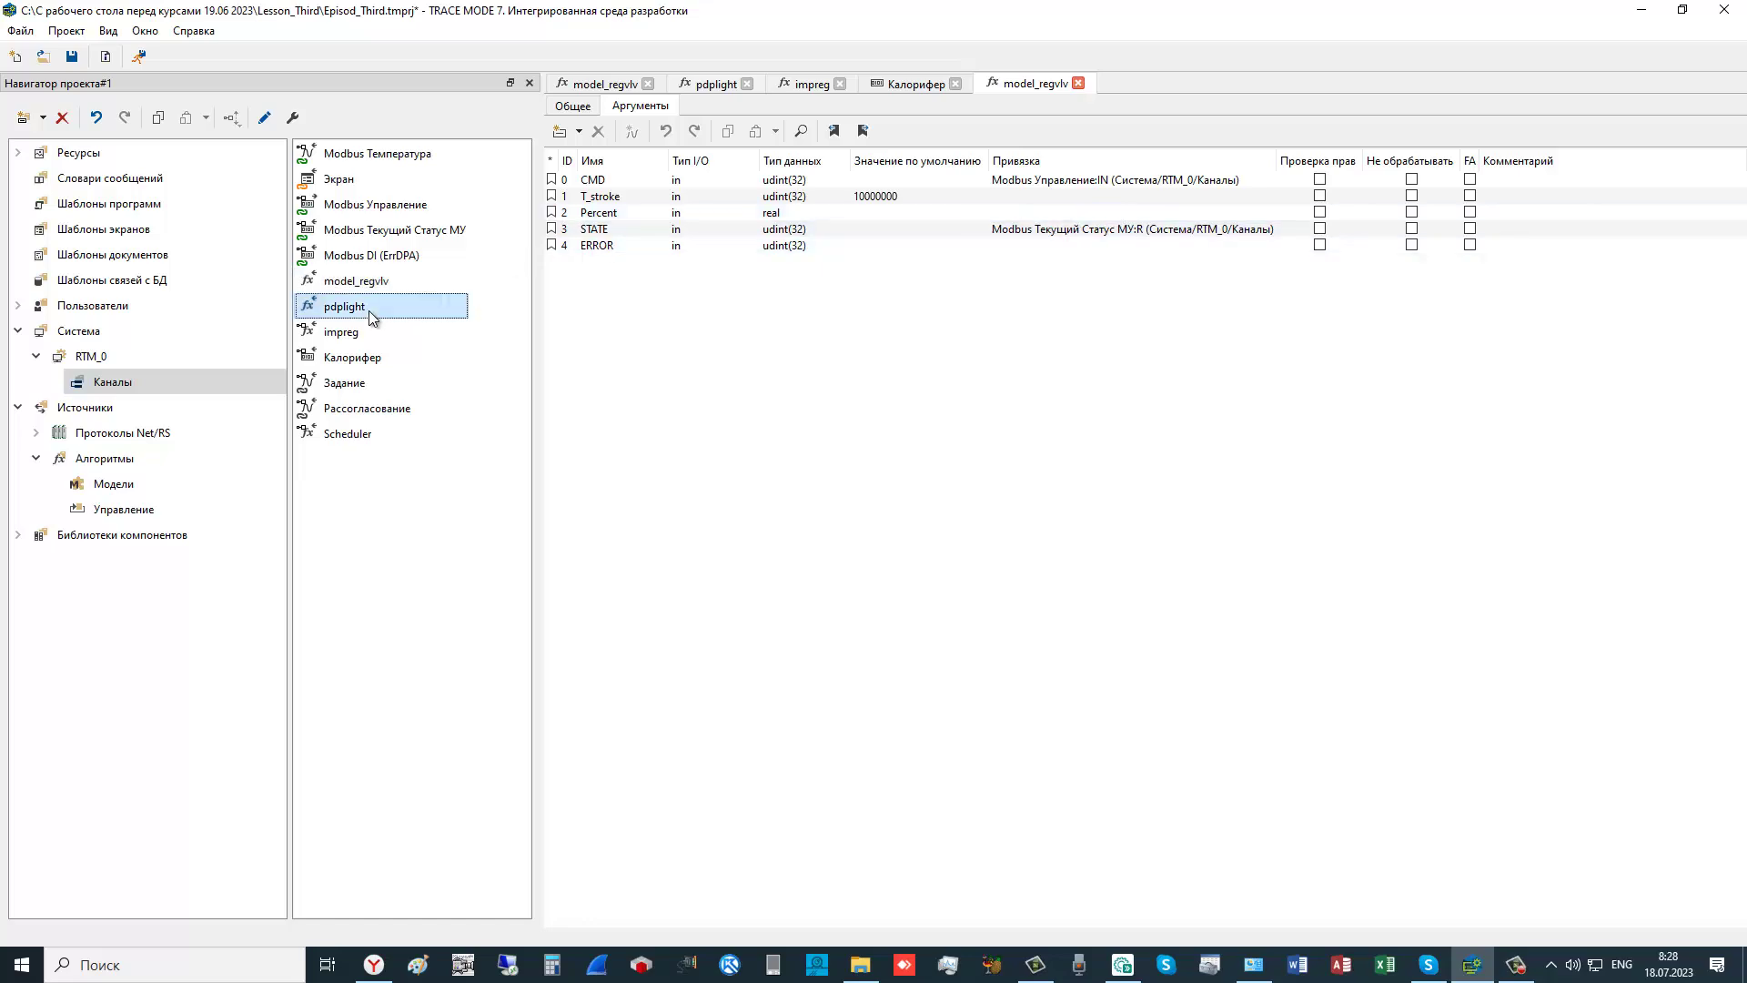
double_click(370, 312)
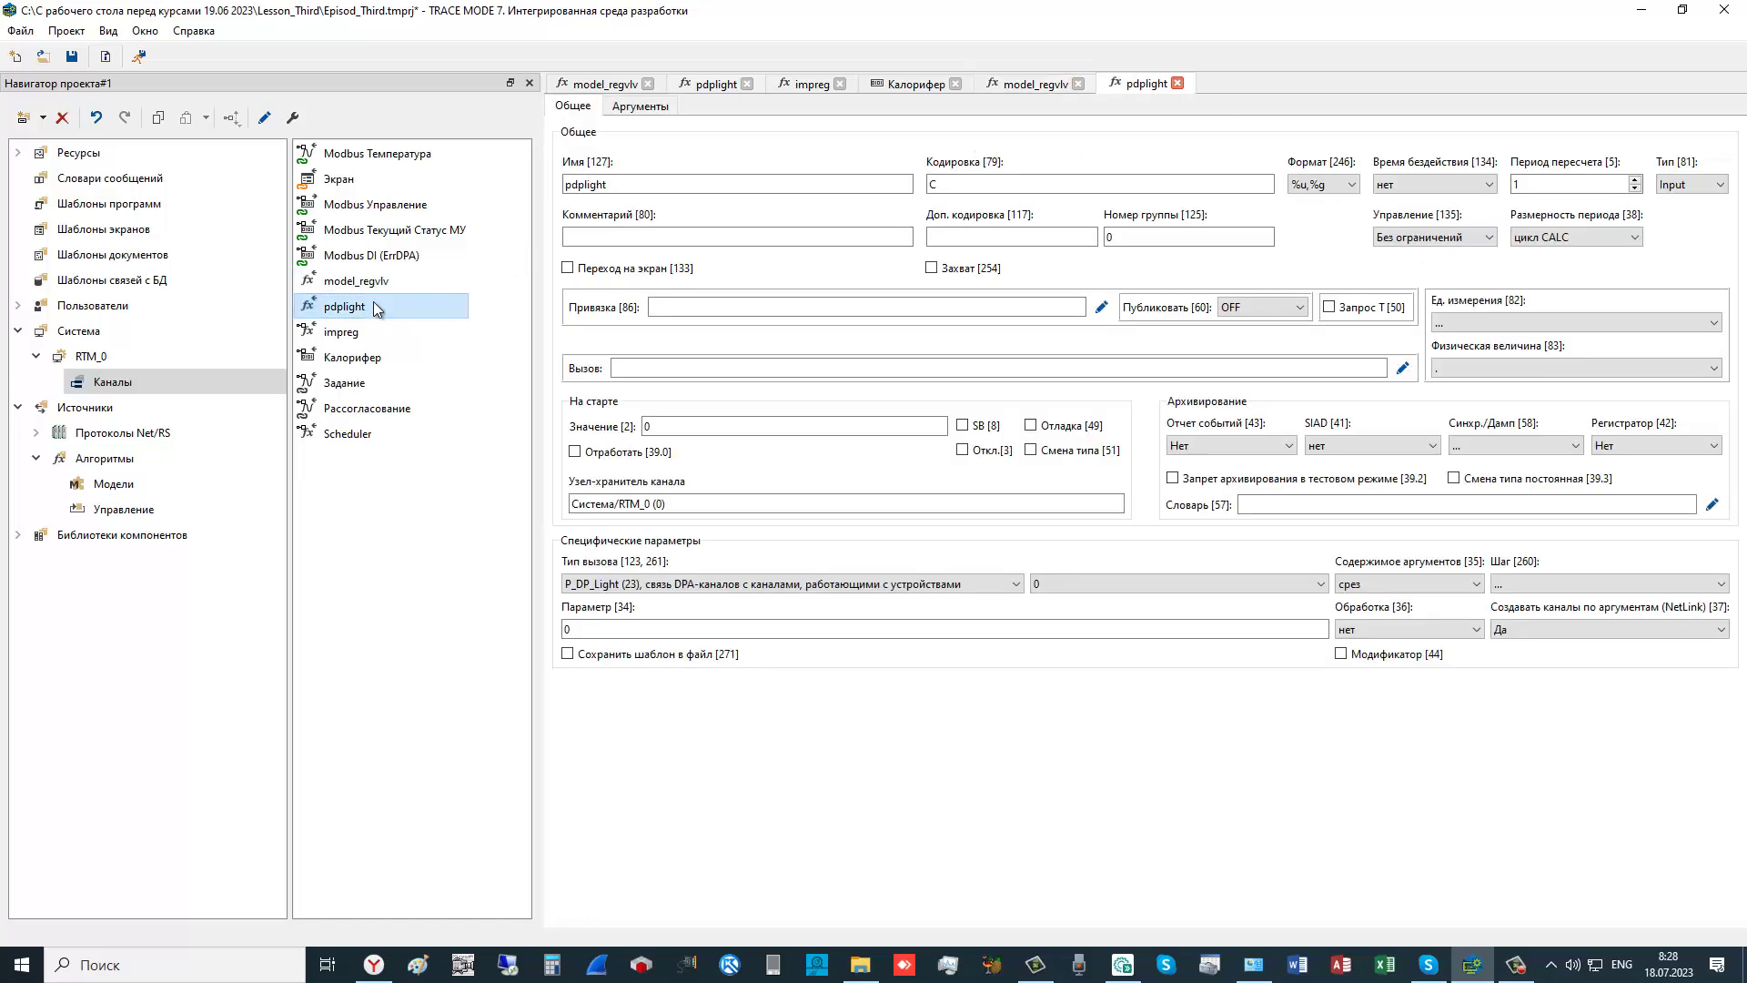
left_click(628, 111)
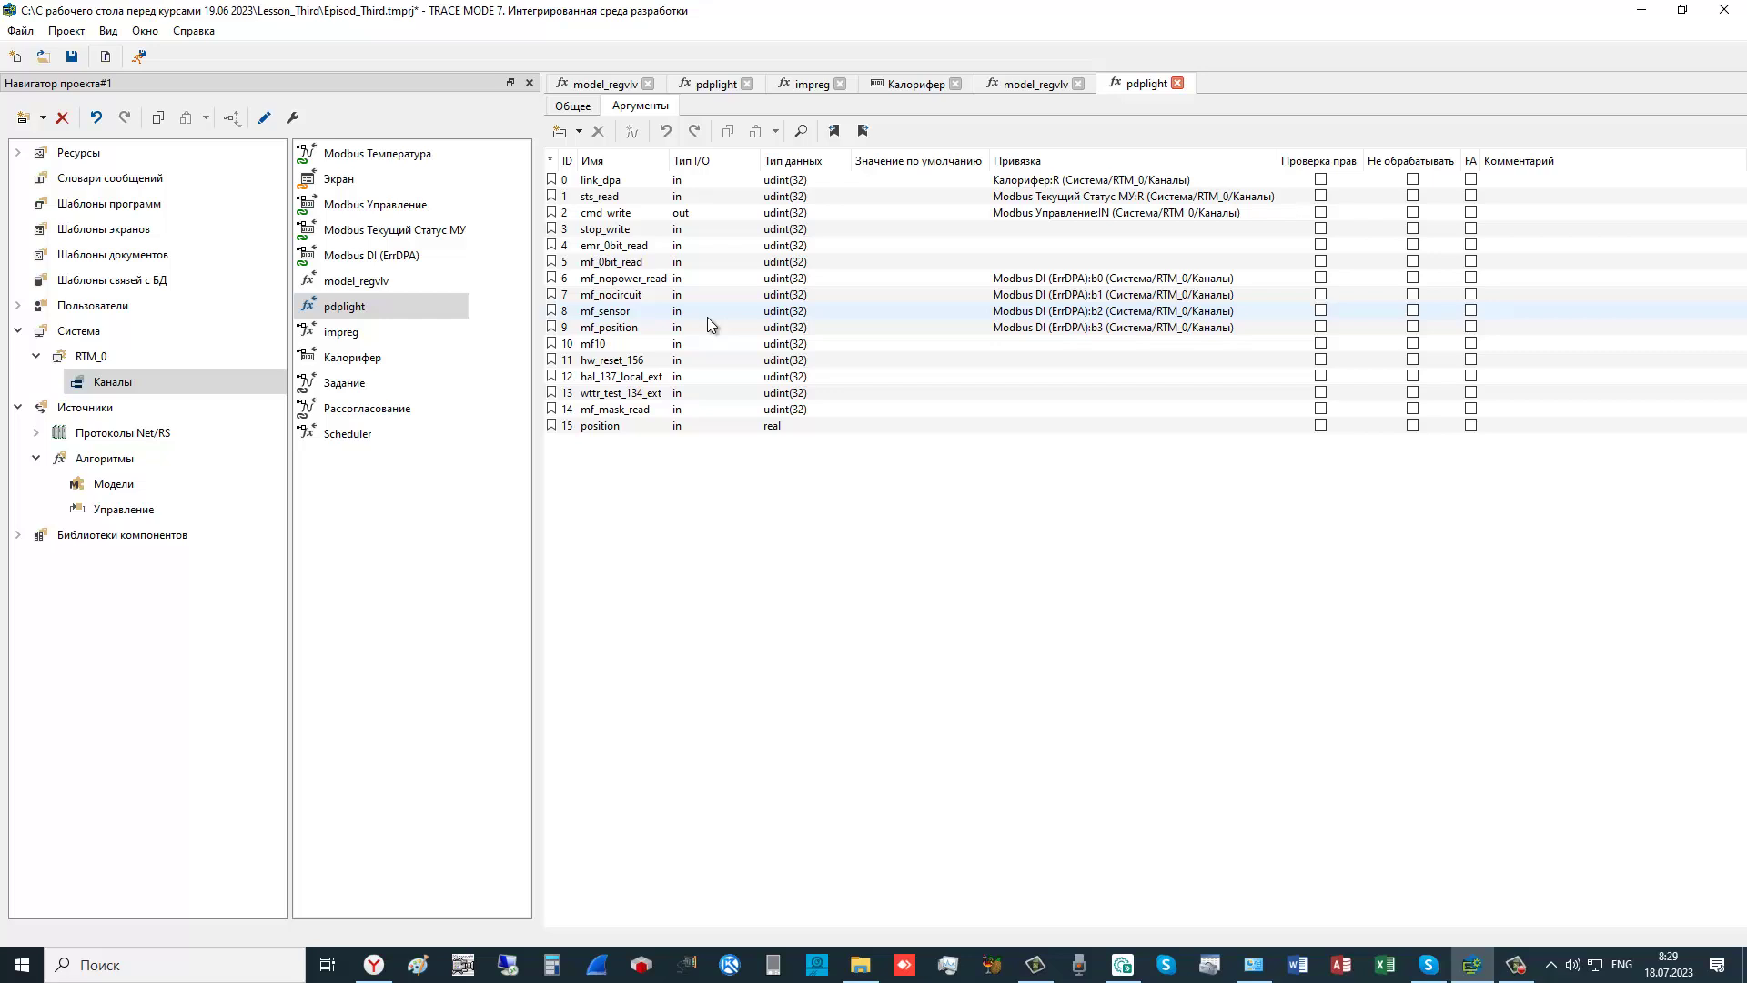
- Examine pdplight's sts_read and cmd_write argument bindings and the settings of the Задание and Рассогласование channels
left_click(667, 199)
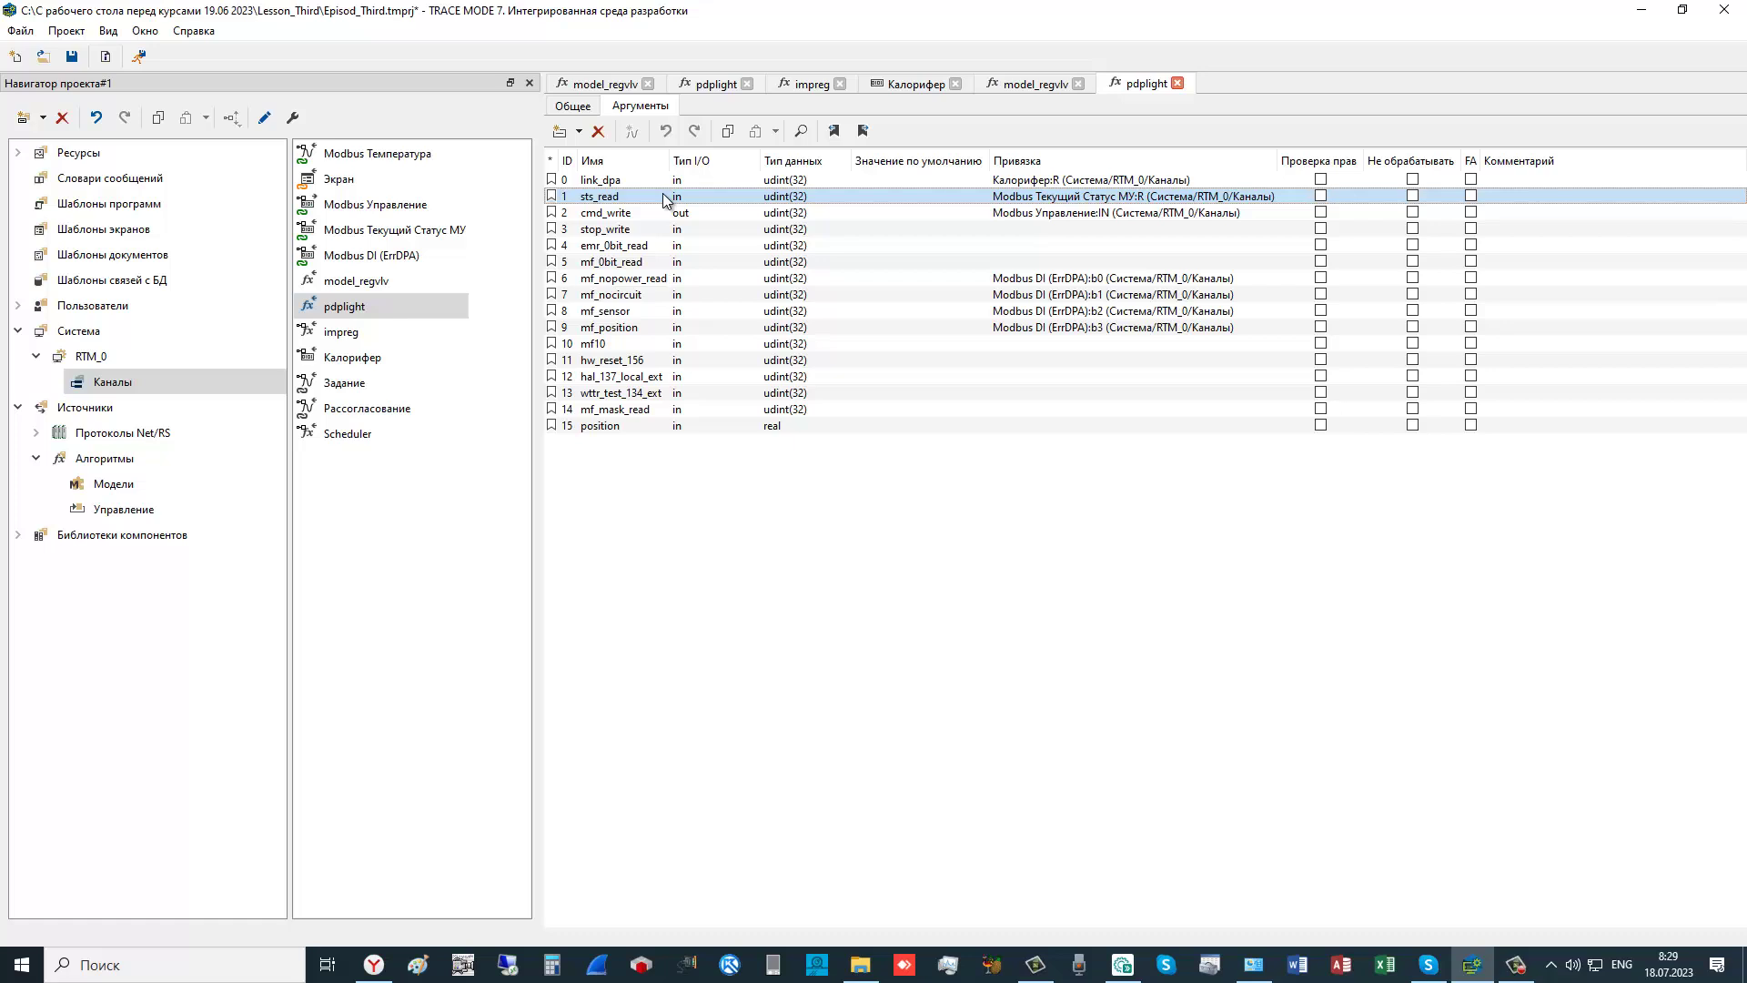
left_click(643, 215)
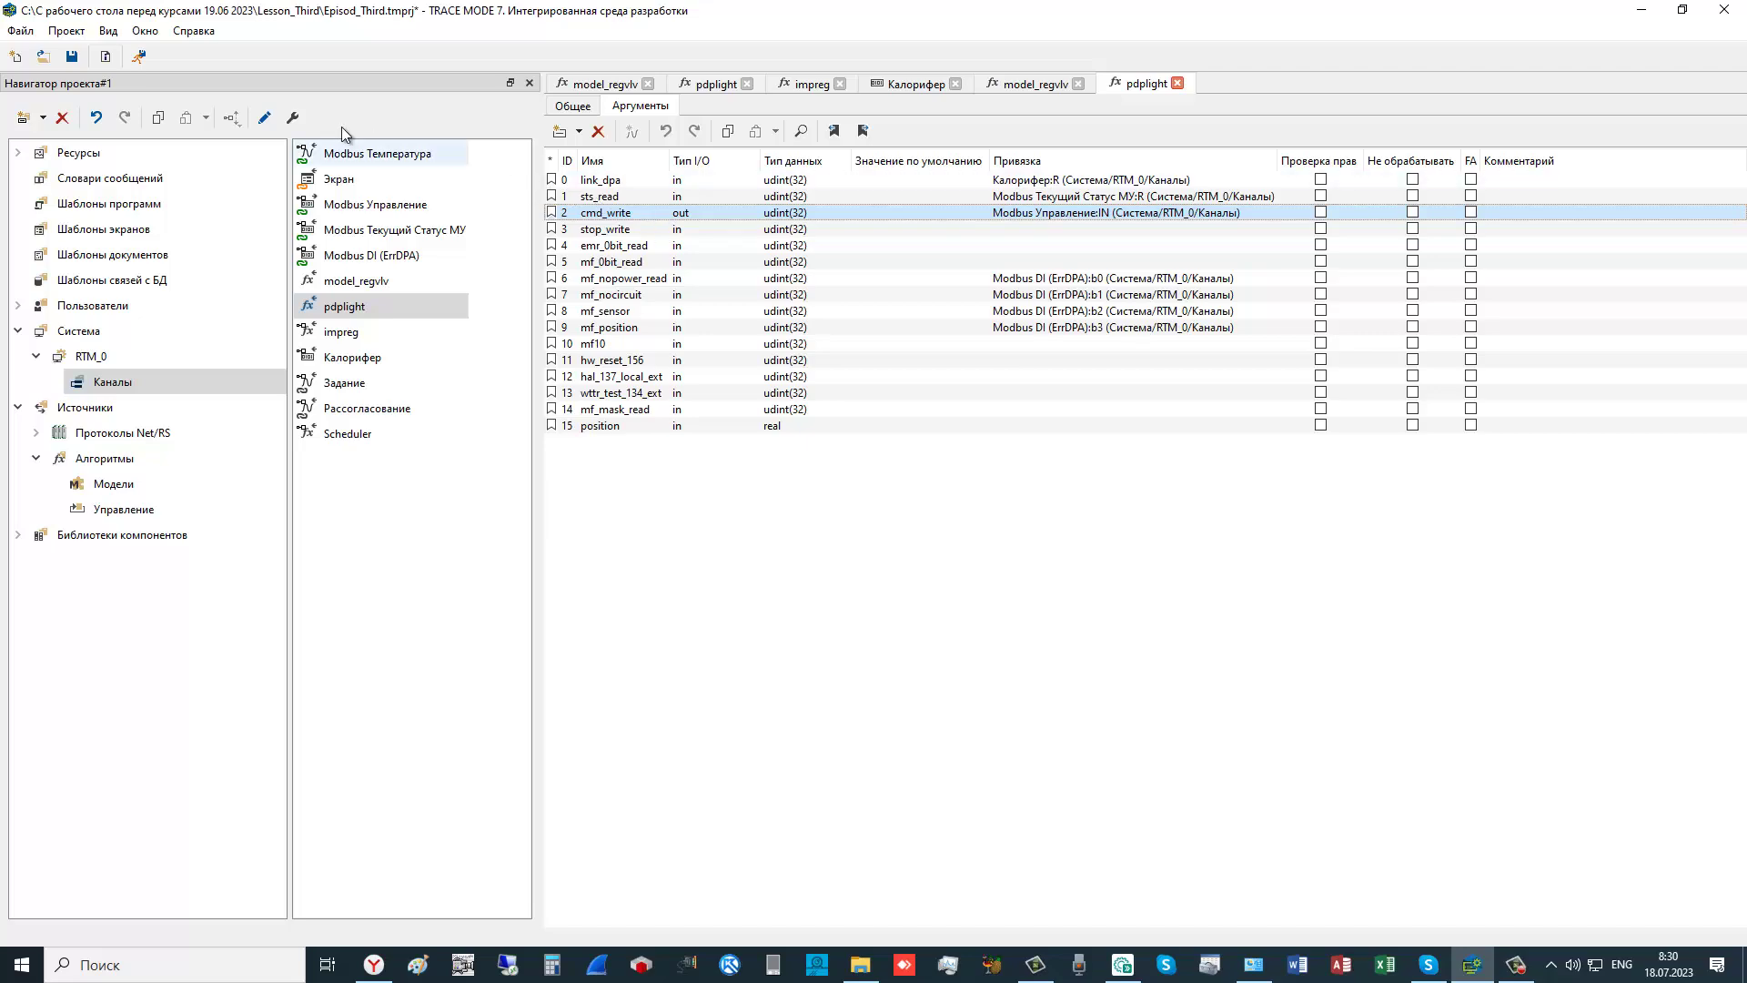
double_click(375, 384)
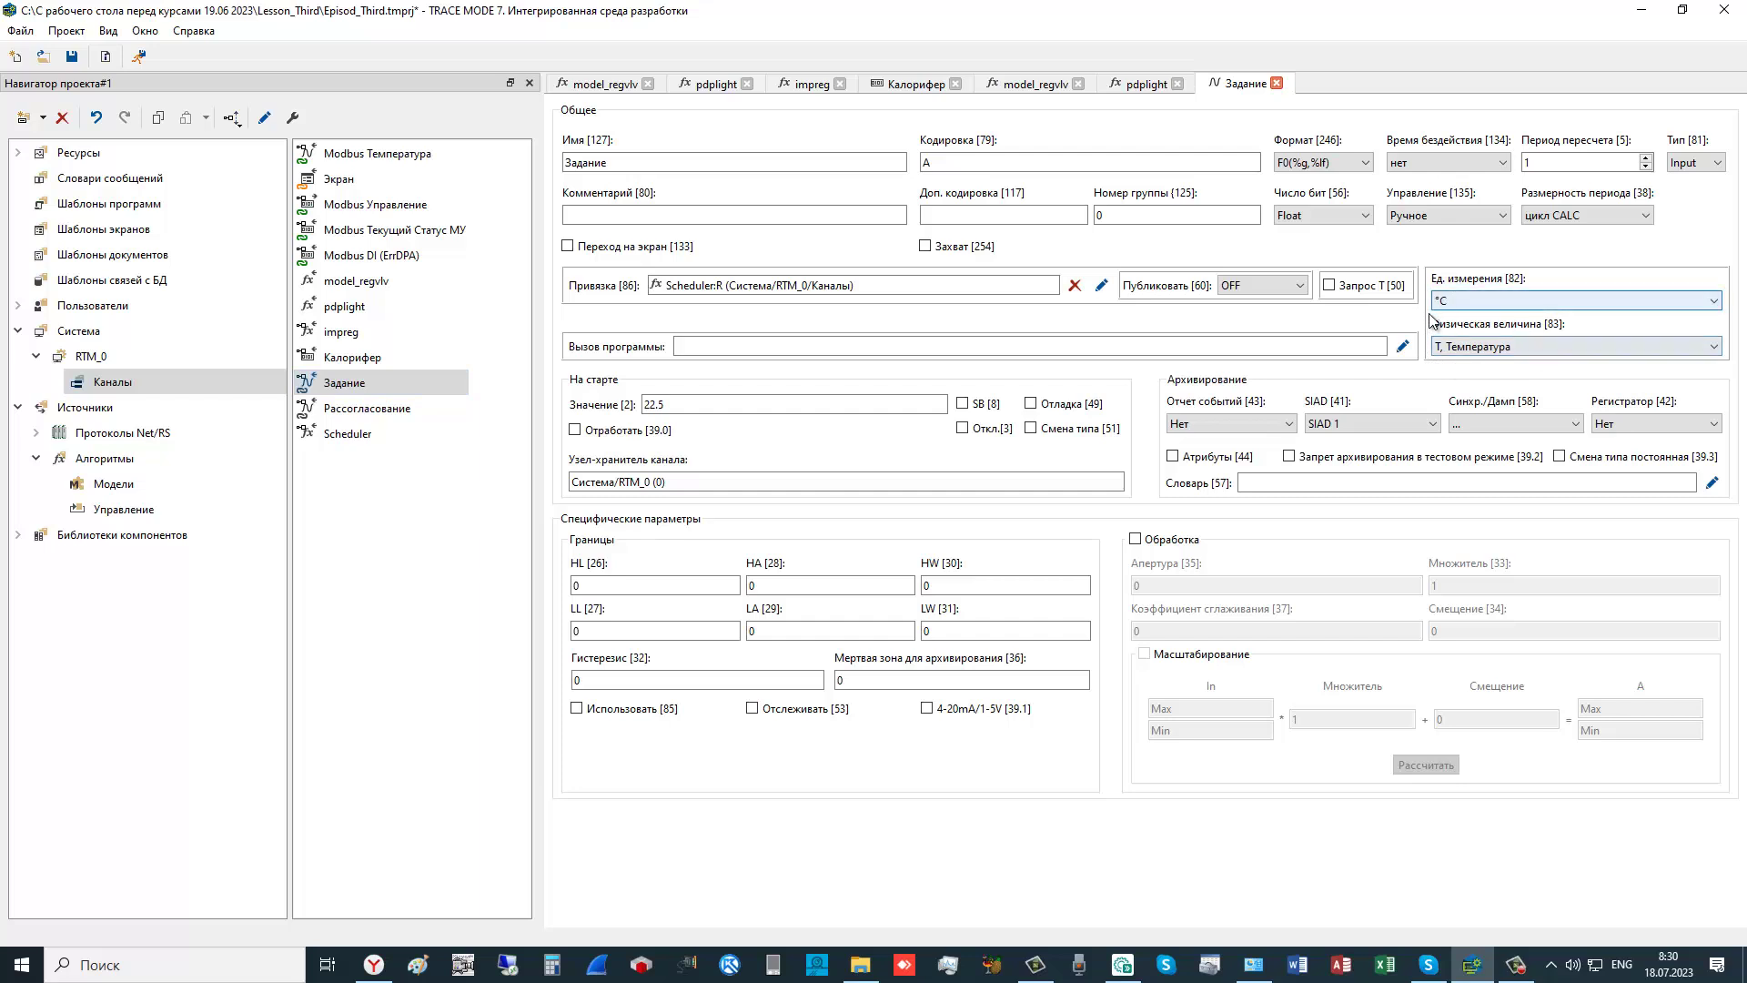
double_click(409, 412)
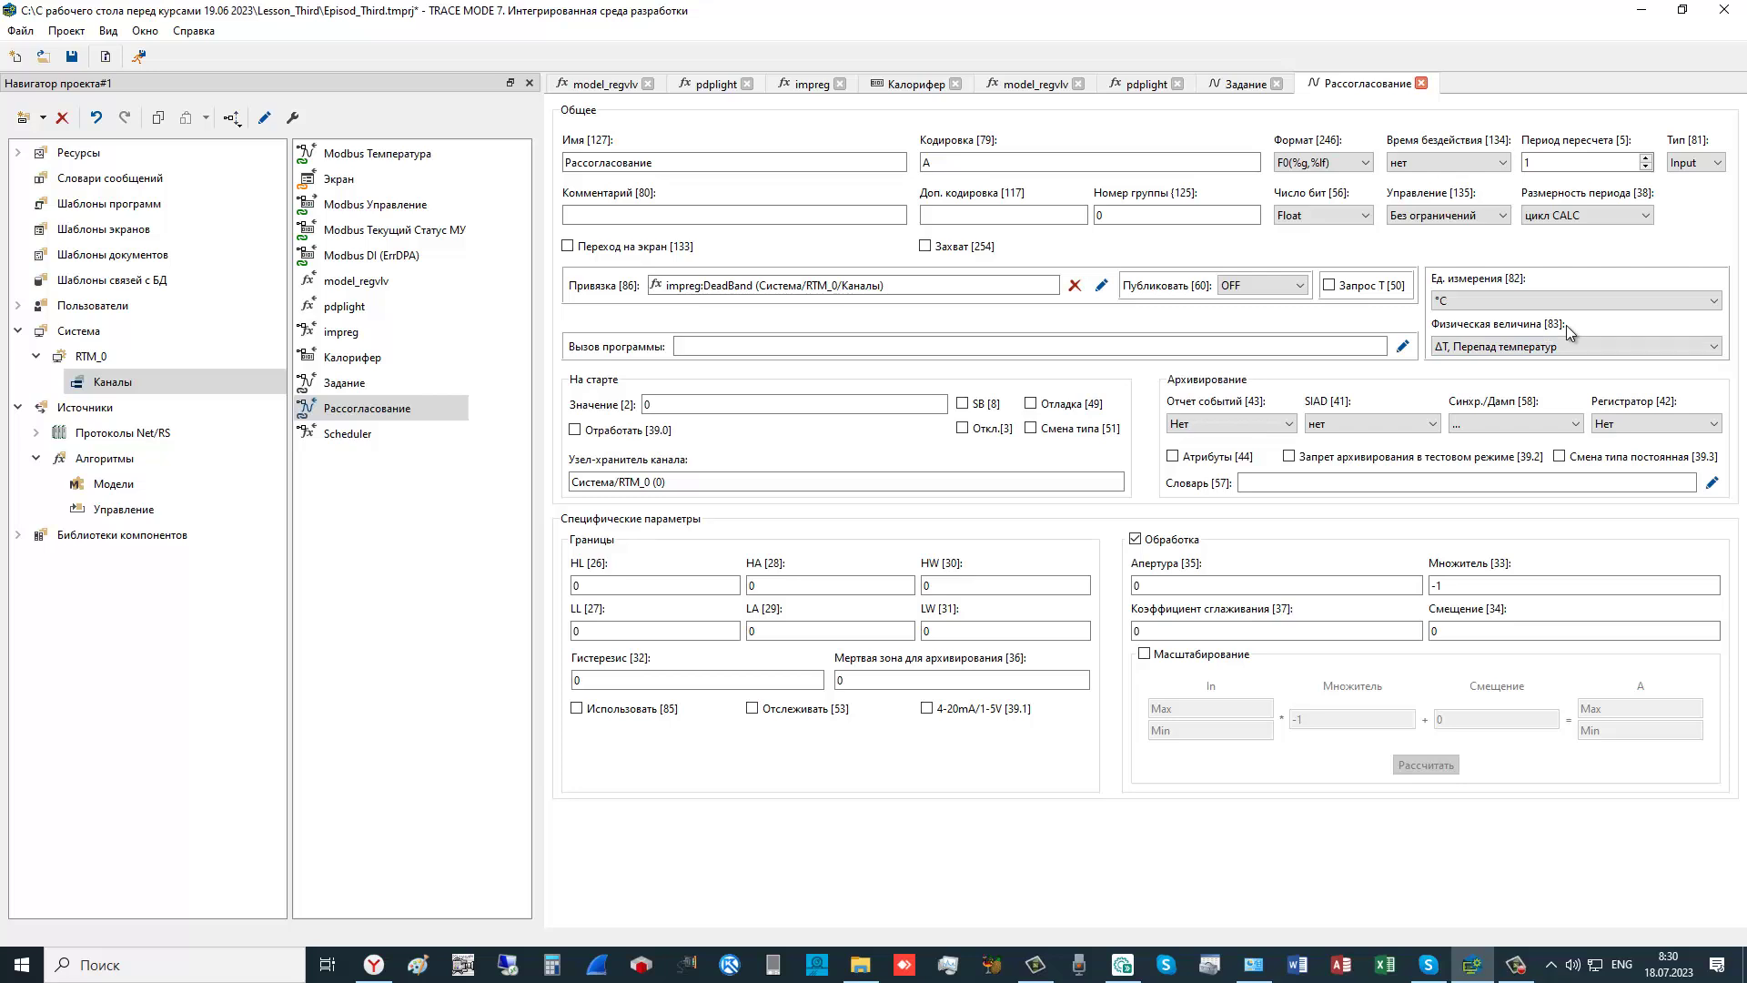
- Review the impreg channel's argument bindings, including Vsetpoint and State, and check the Рассогласование channel's link to its DeadBand output
double_click(375, 332)
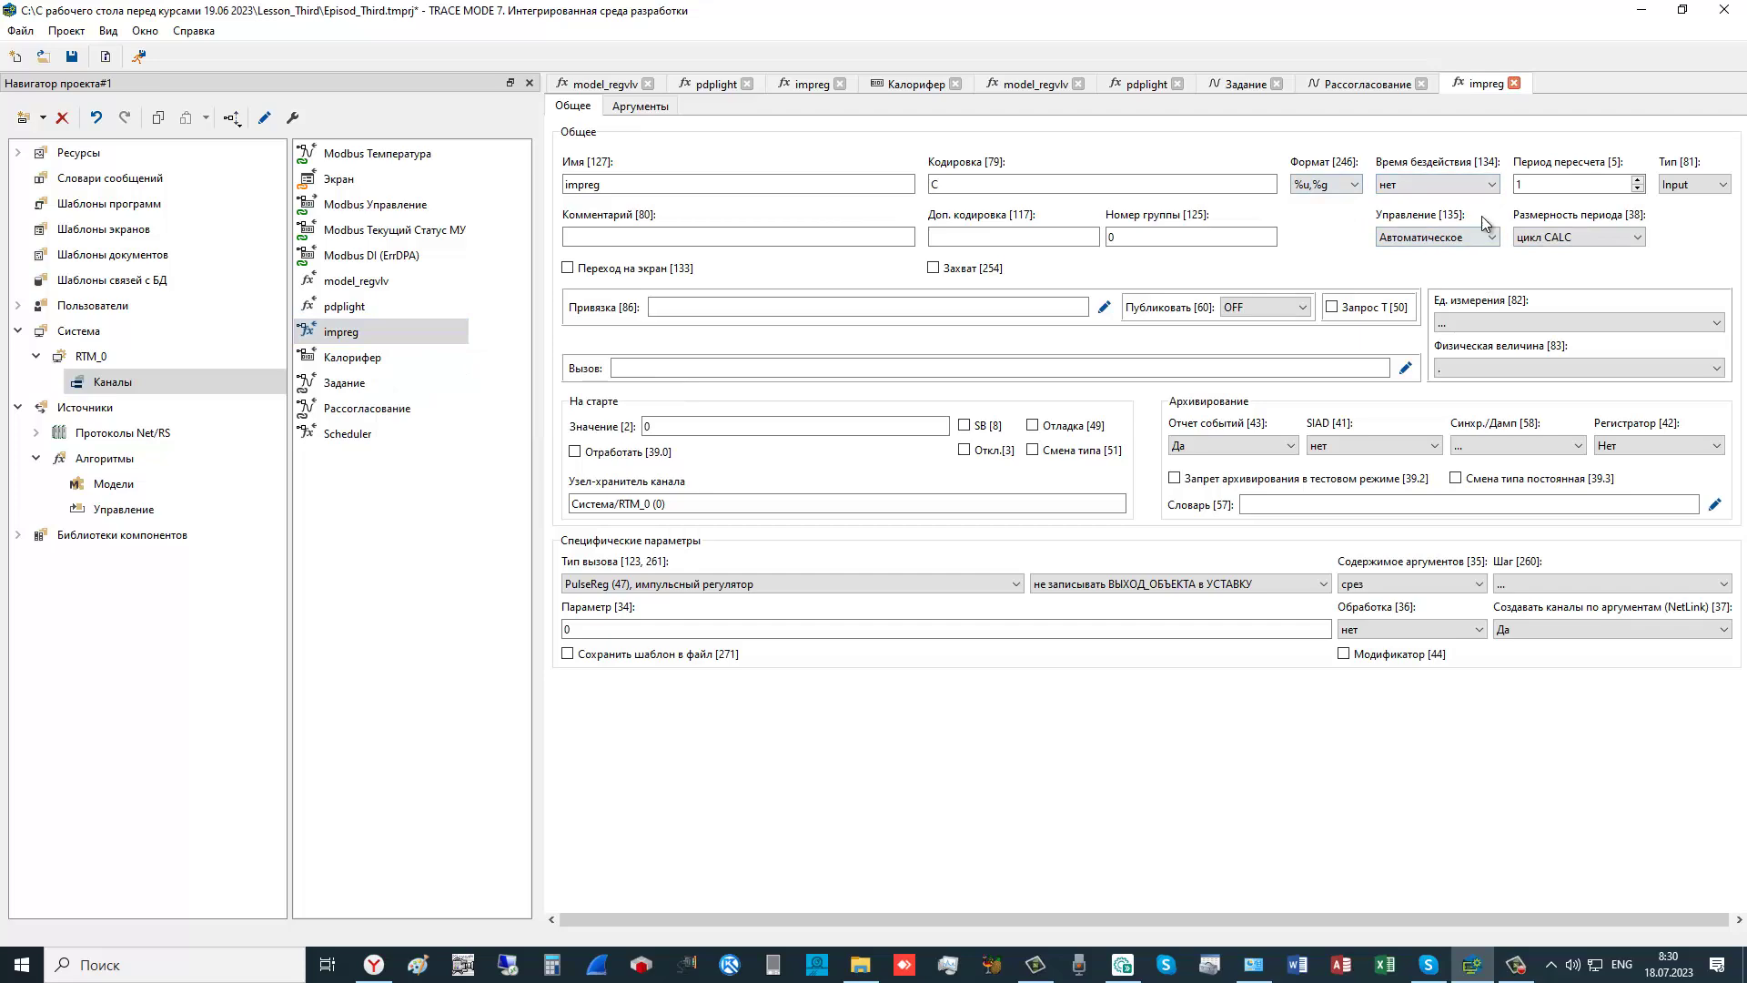
left_click(641, 107)
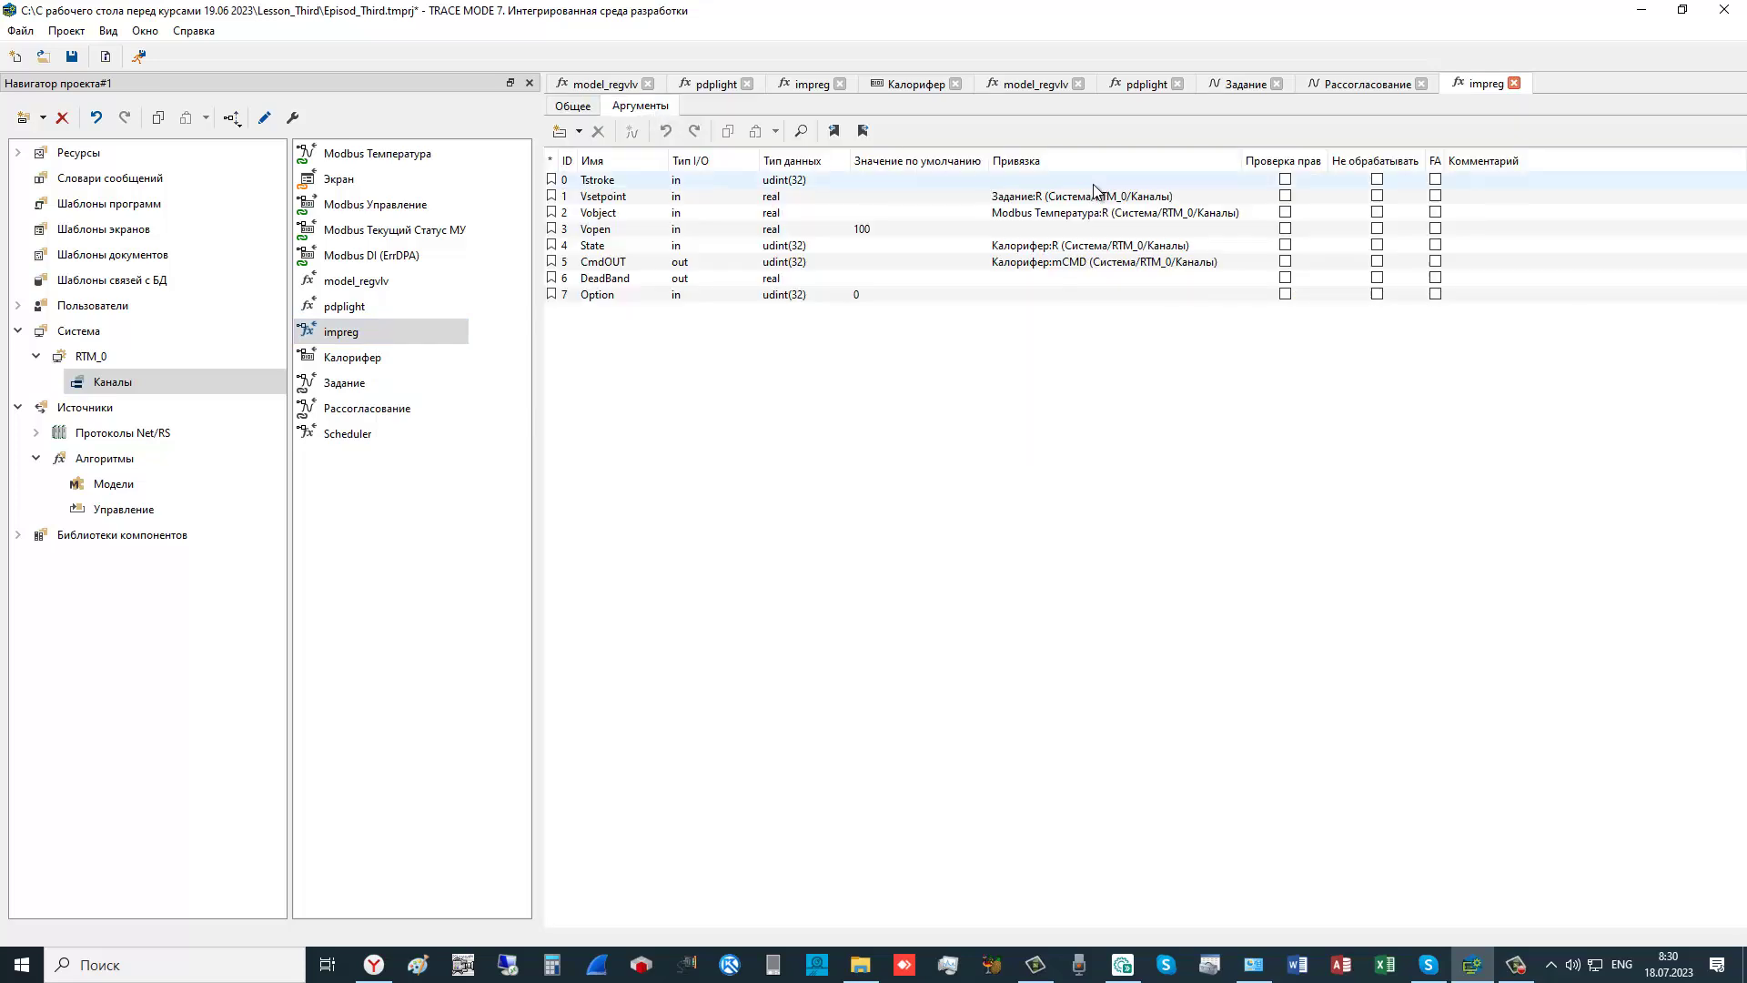
left_click(605, 197)
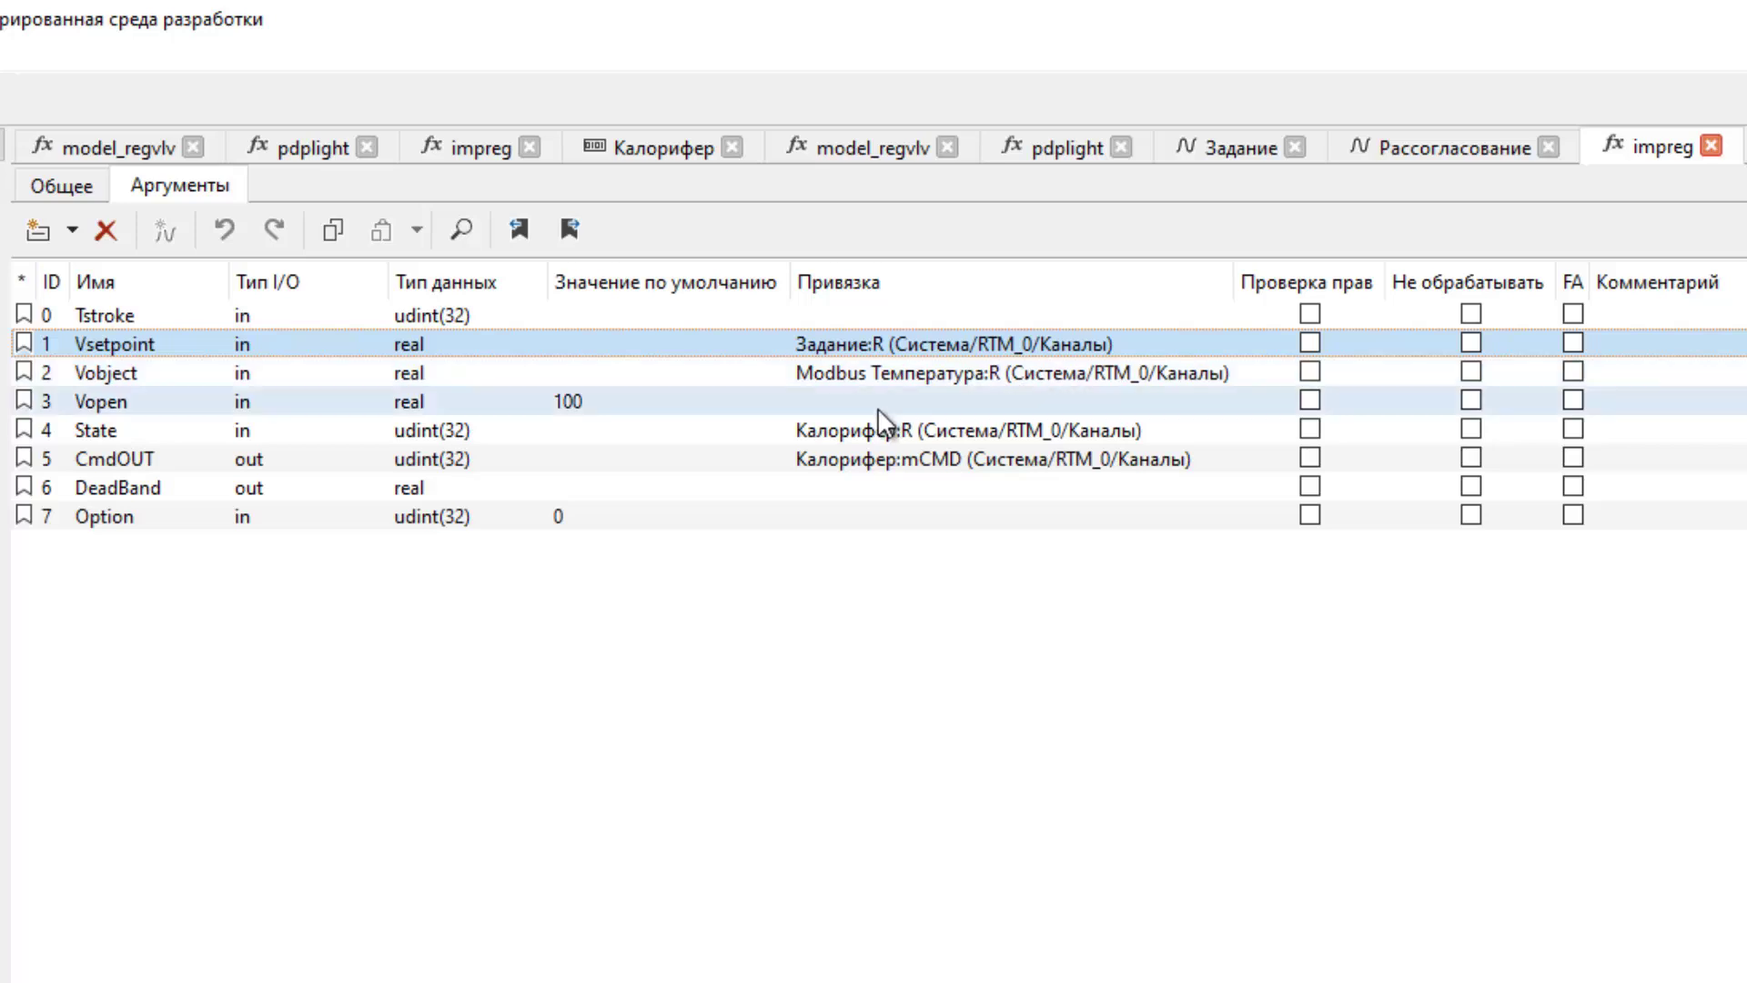
left_click(300, 432)
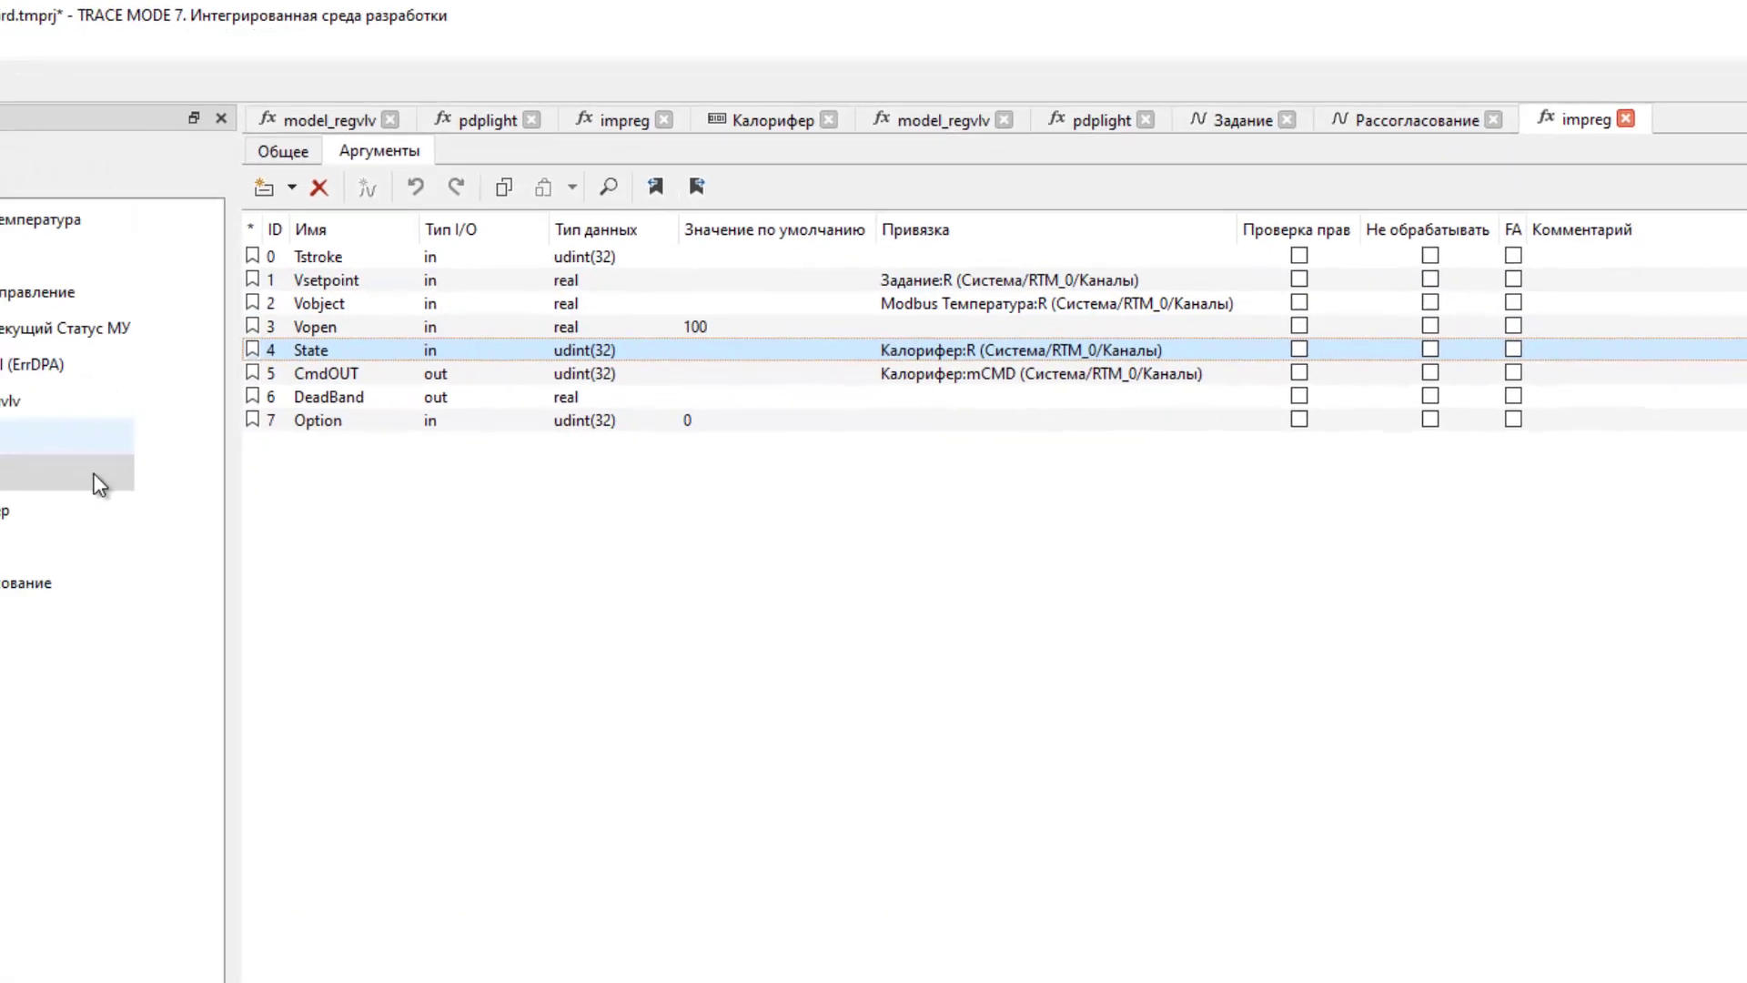
double_click(367, 428)
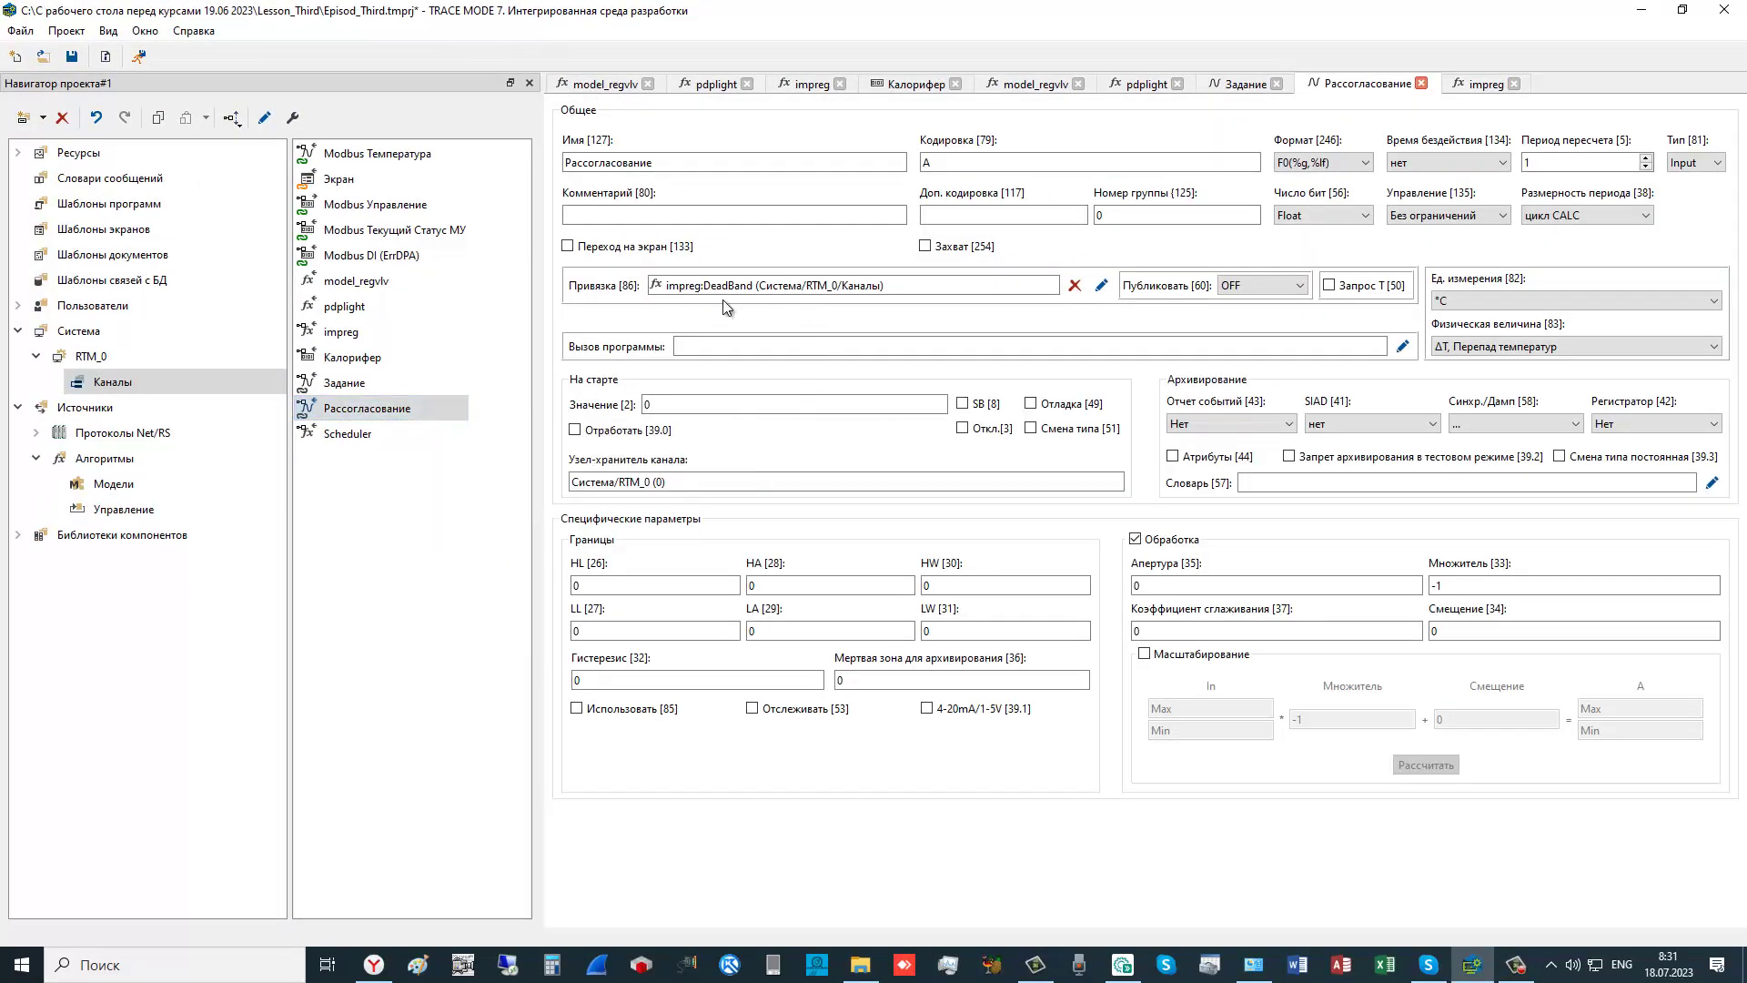
double_click(377, 335)
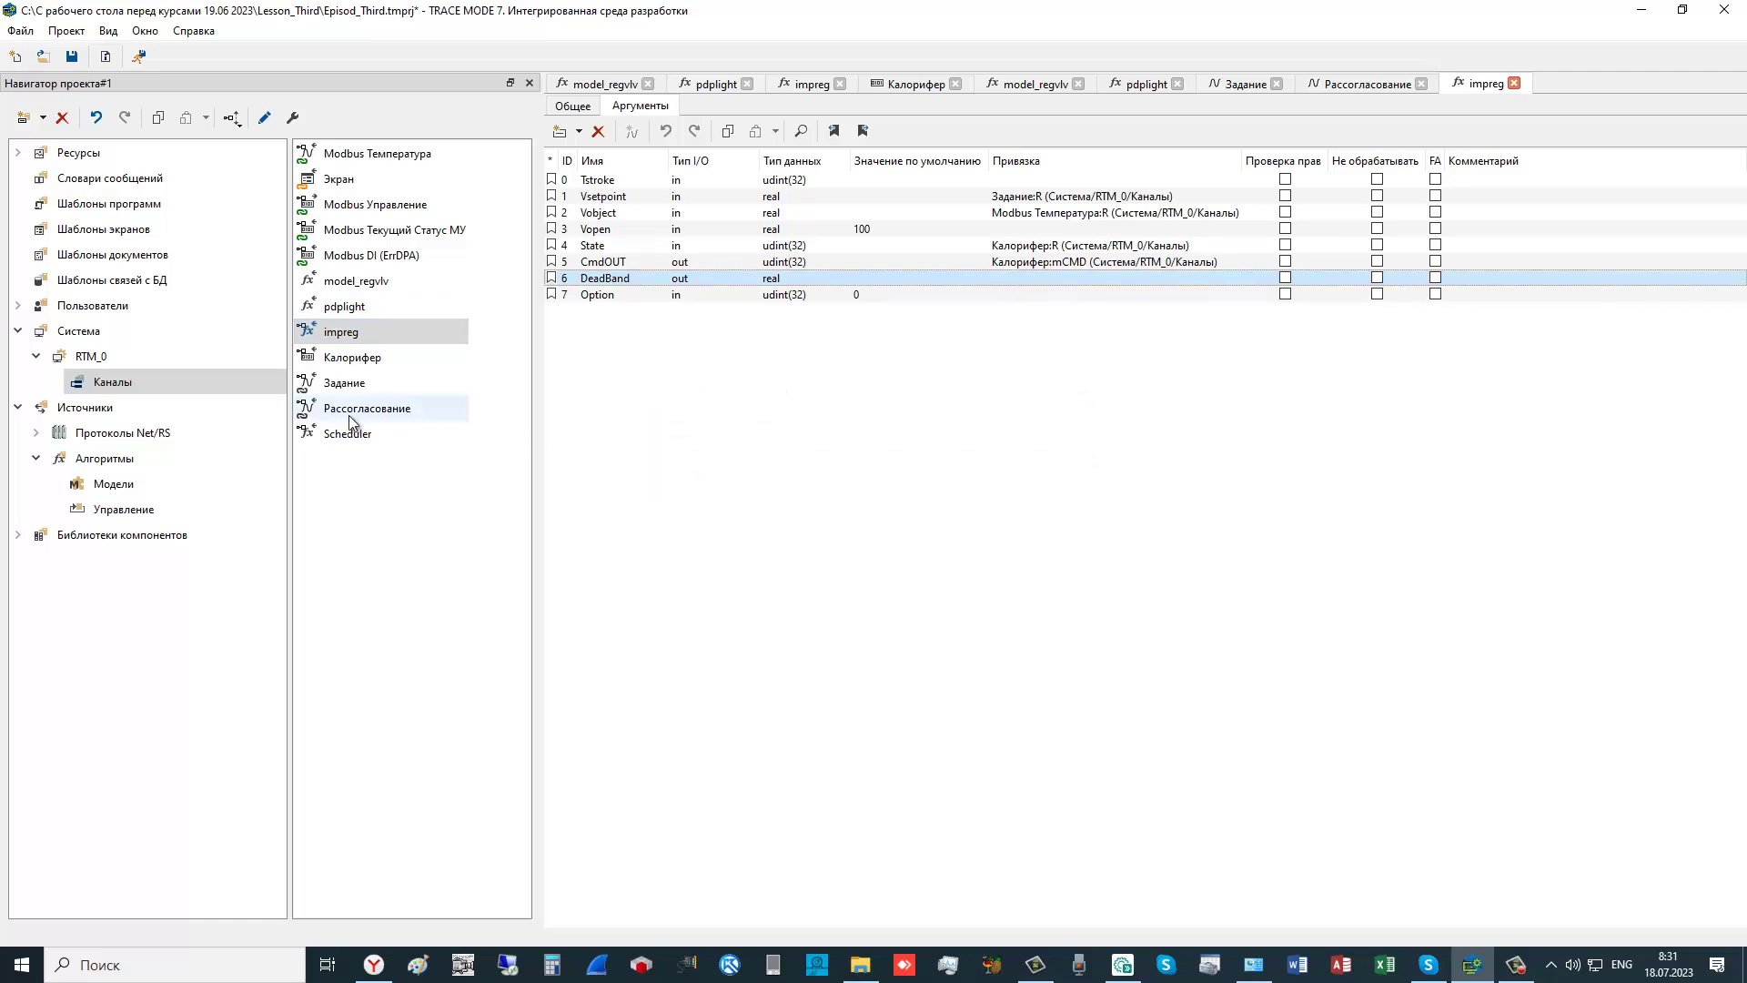
- Review the Scheduler channel's settings and timetable, and check how the Задание channel is bound to it
left_click(355, 438)
mouse_move(440, 433)
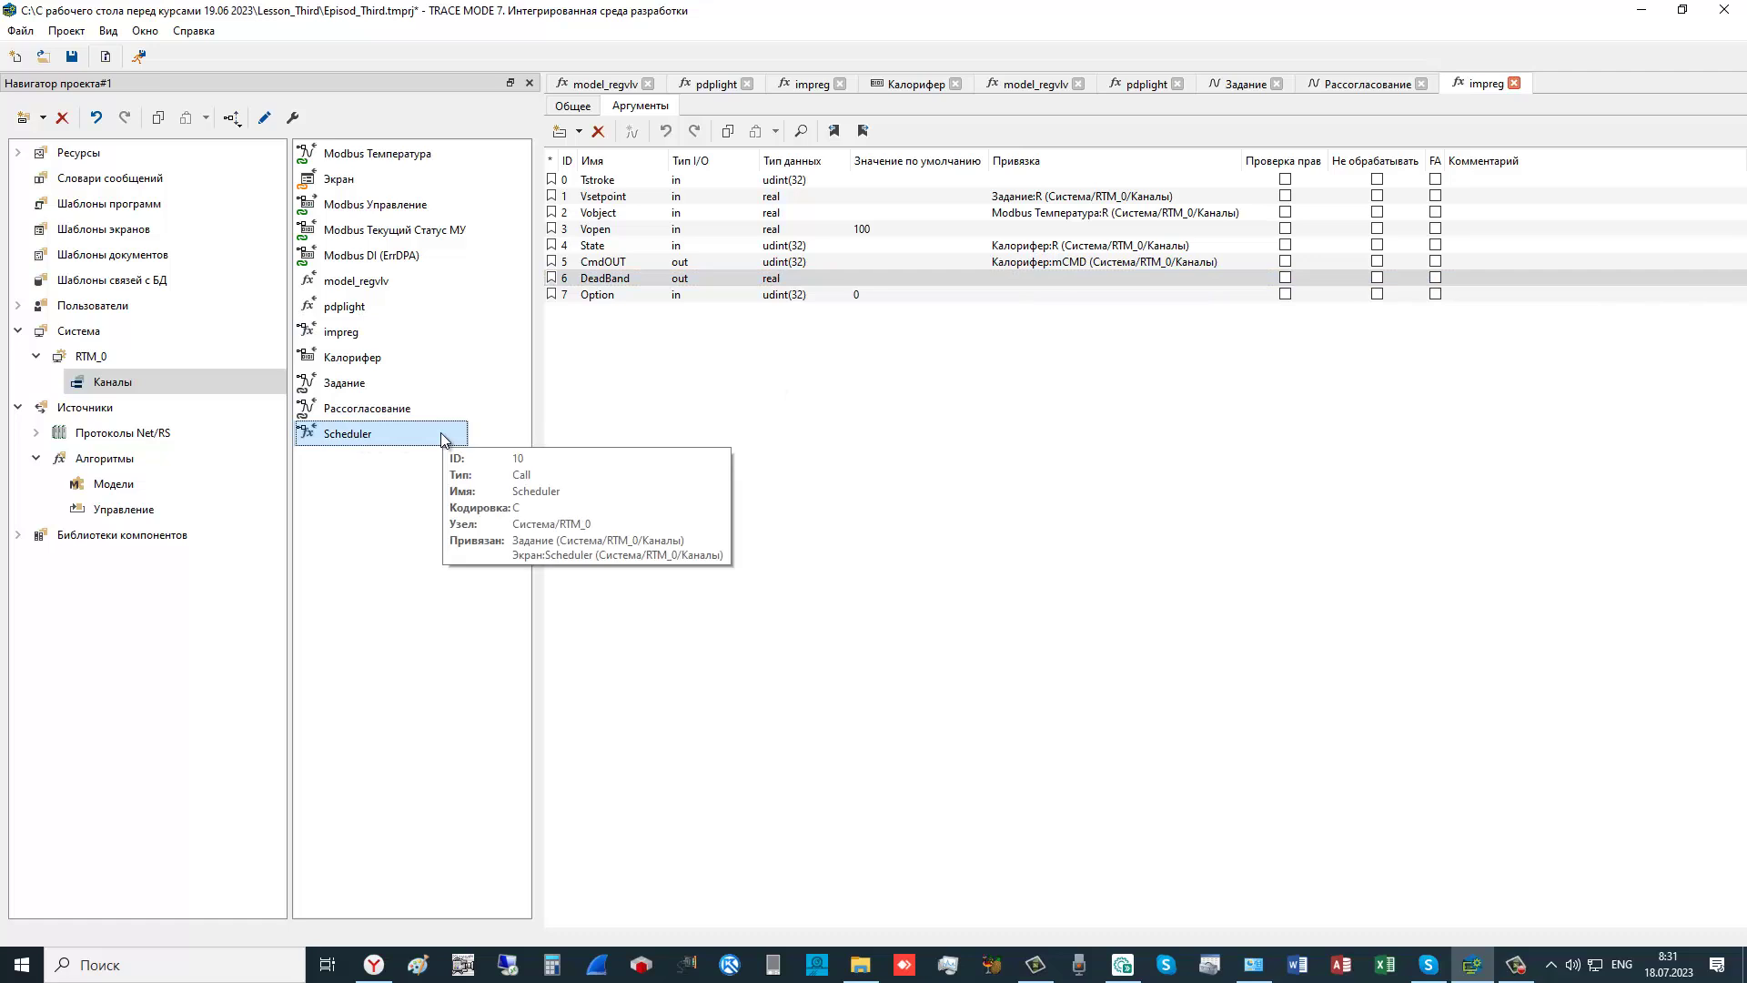
double_click(391, 434)
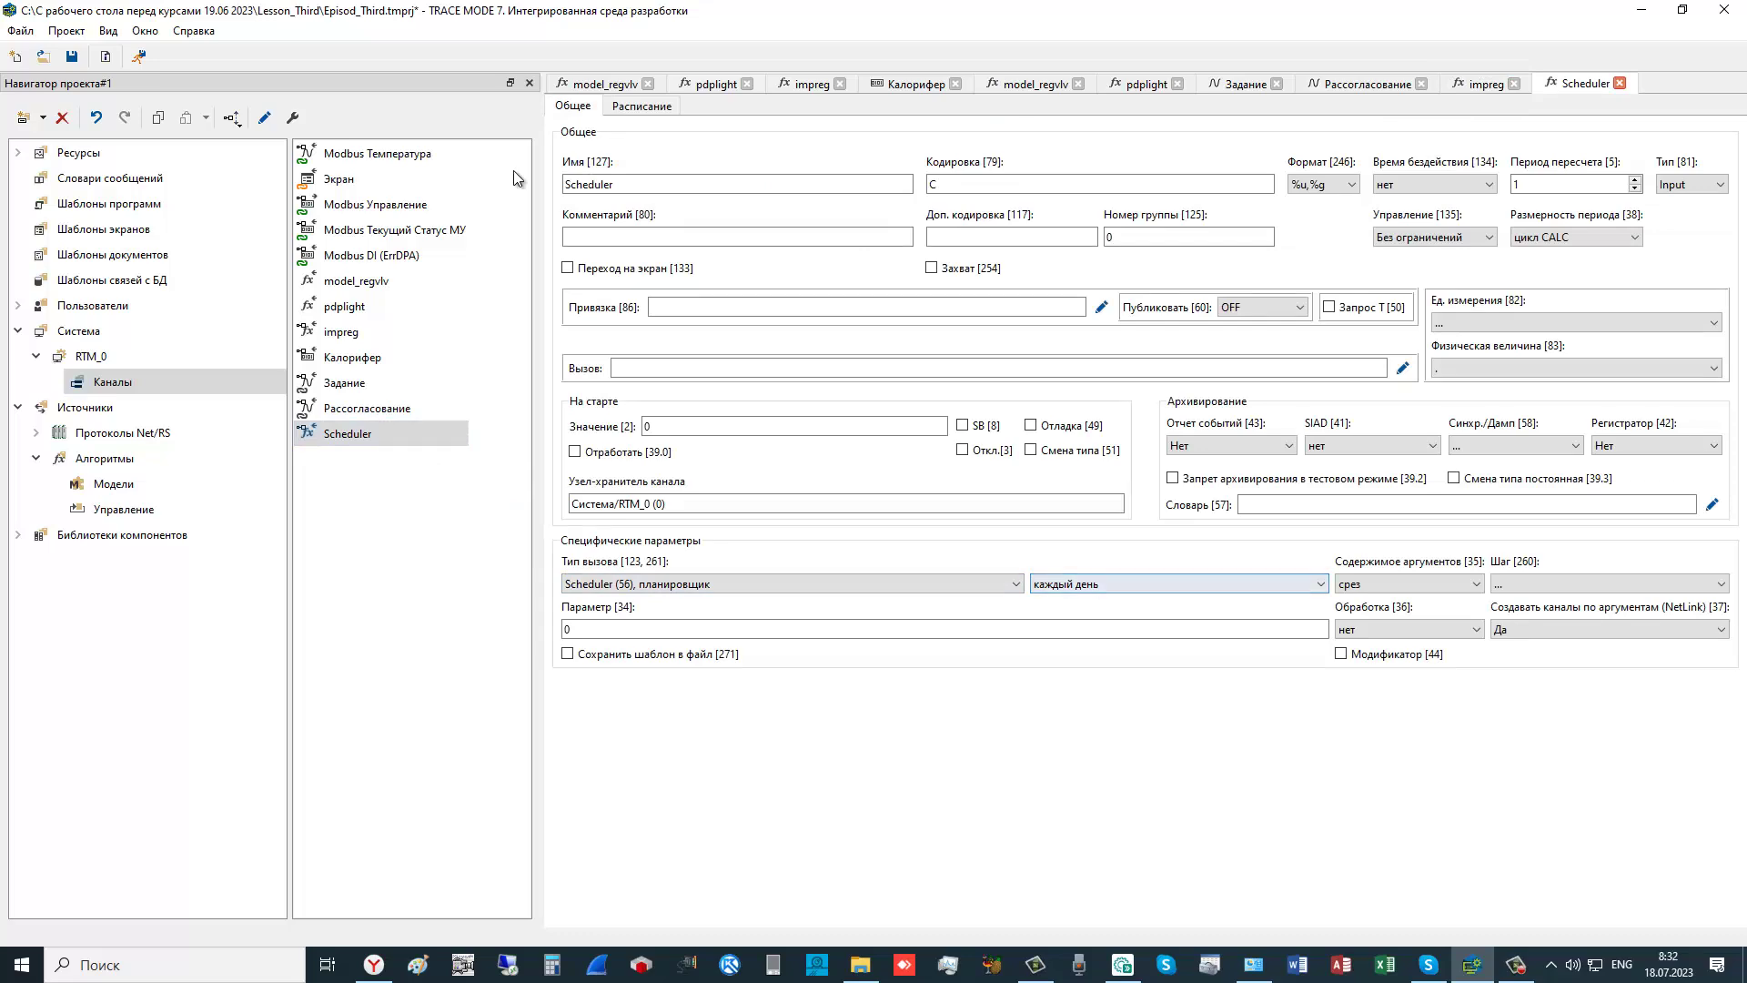
left_click(645, 109)
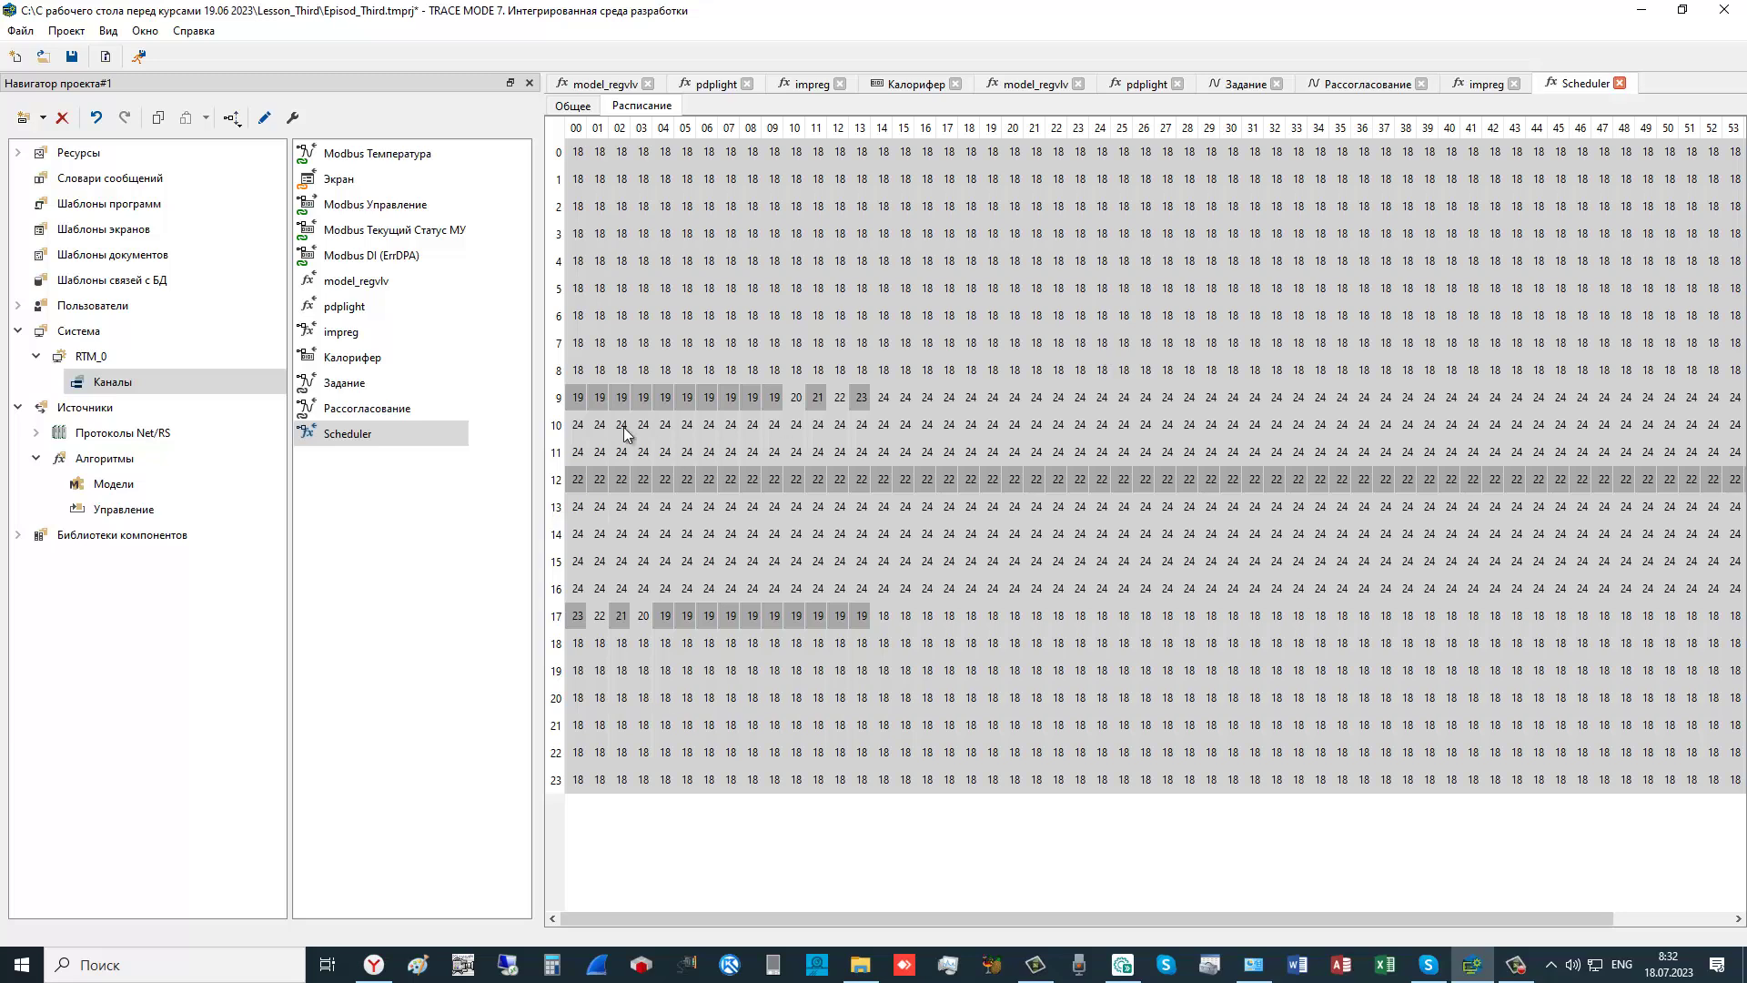
double_click(355, 387)
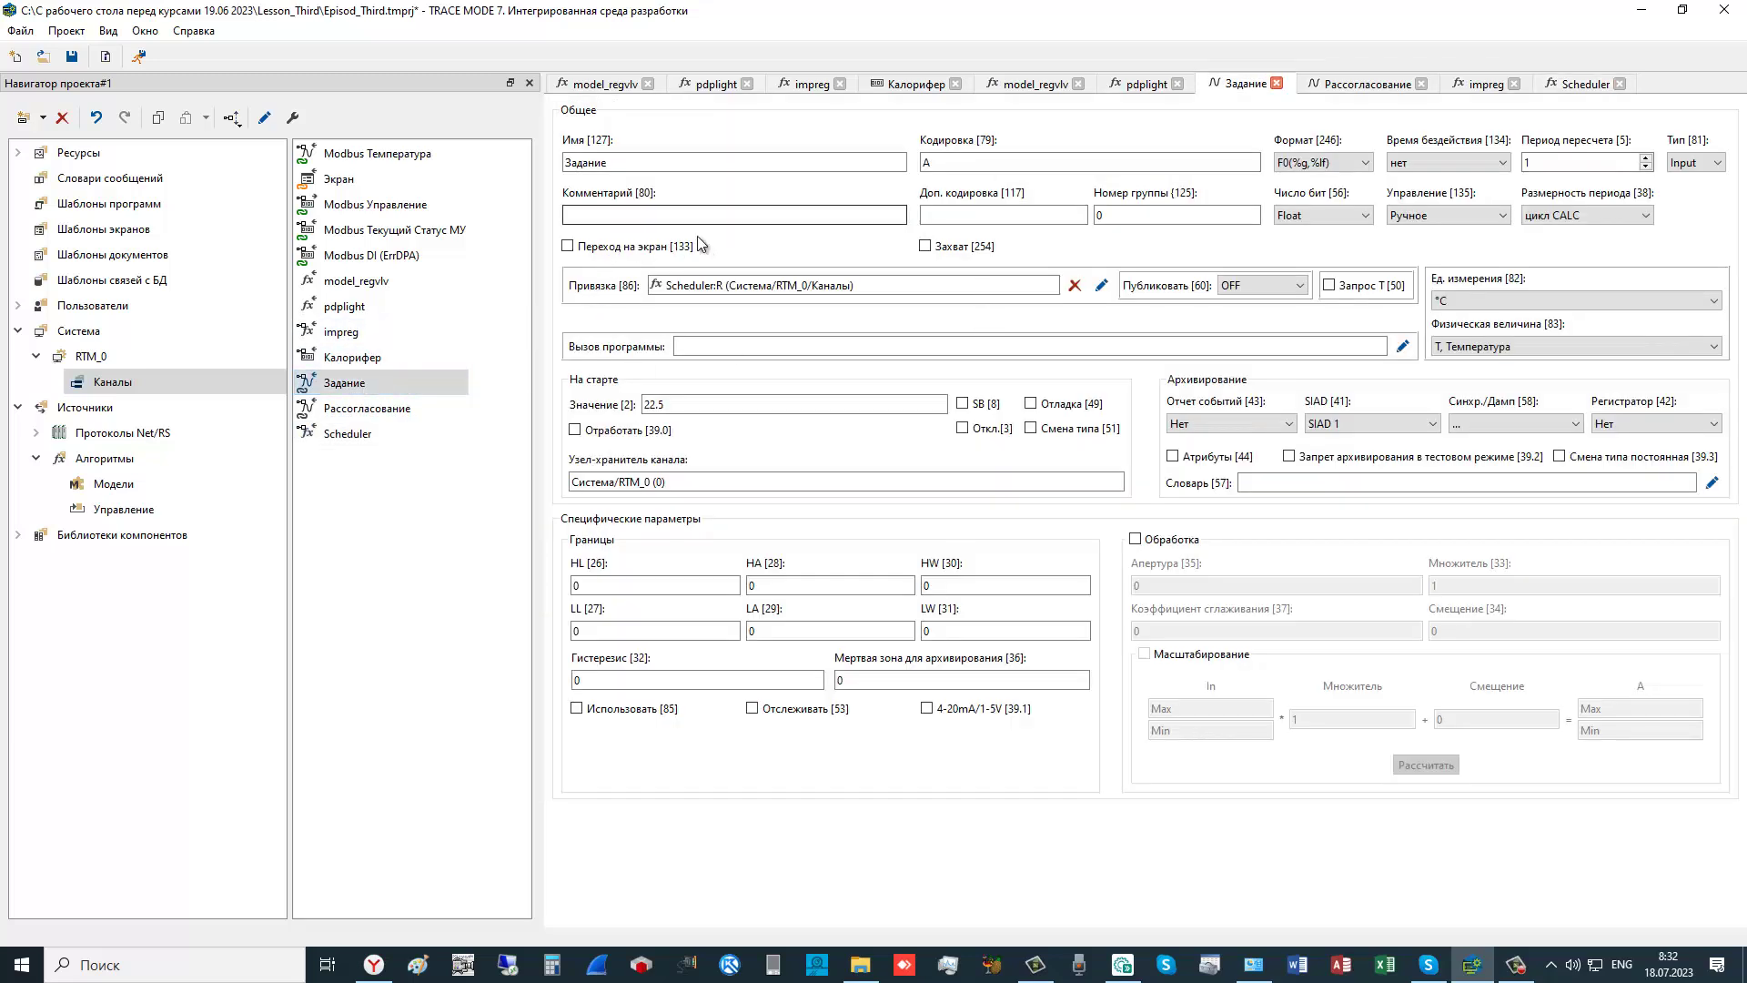
double_click(823, 296)
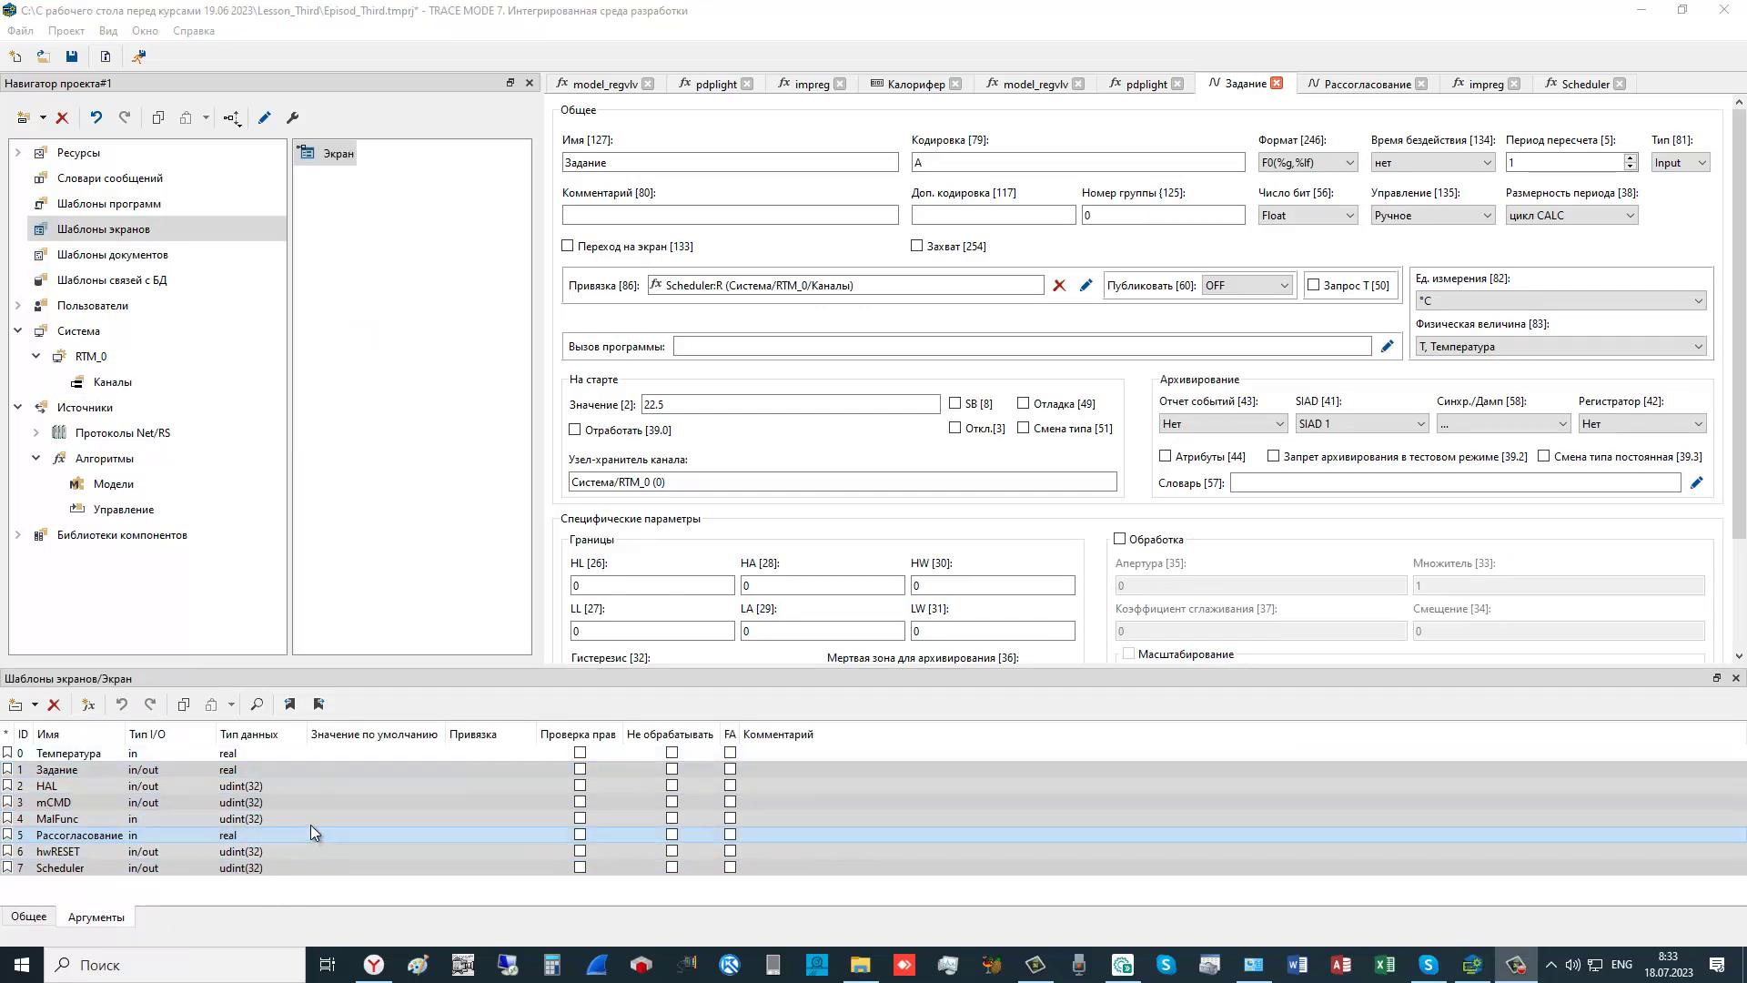
- Open the Экран channel of RTM_0 and review its argument bindings from Задание through Scheduler
left_click(146, 381)
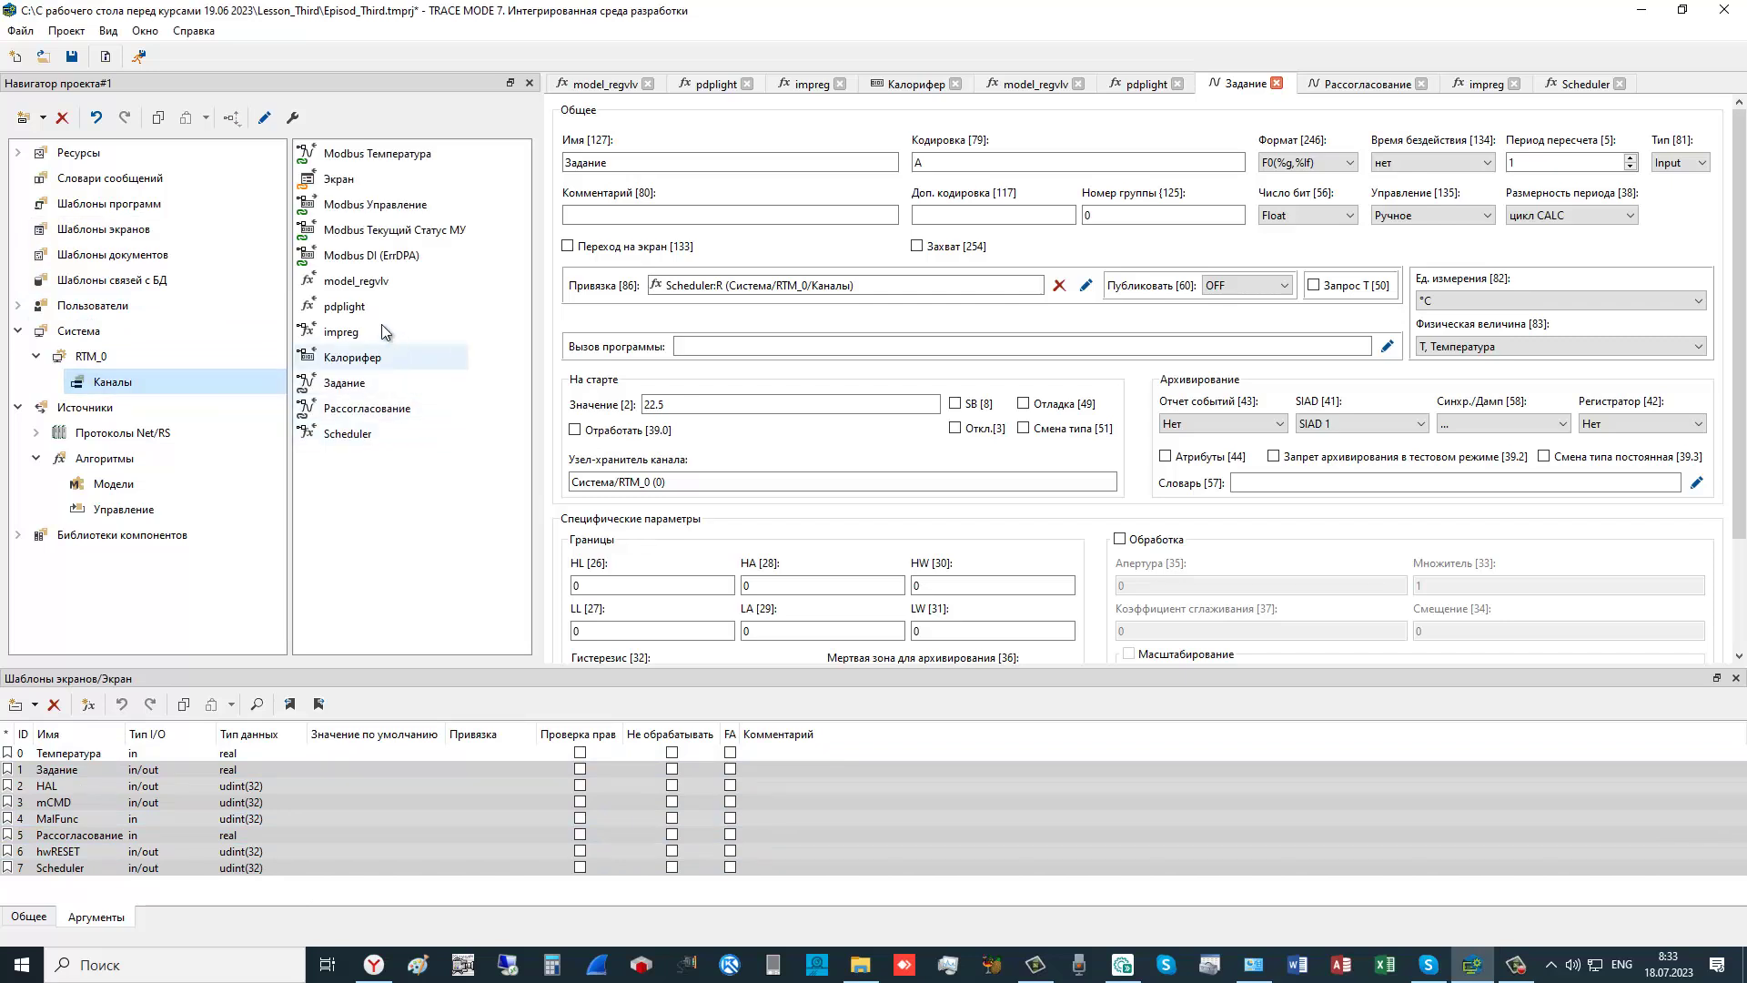
double_click(344, 181)
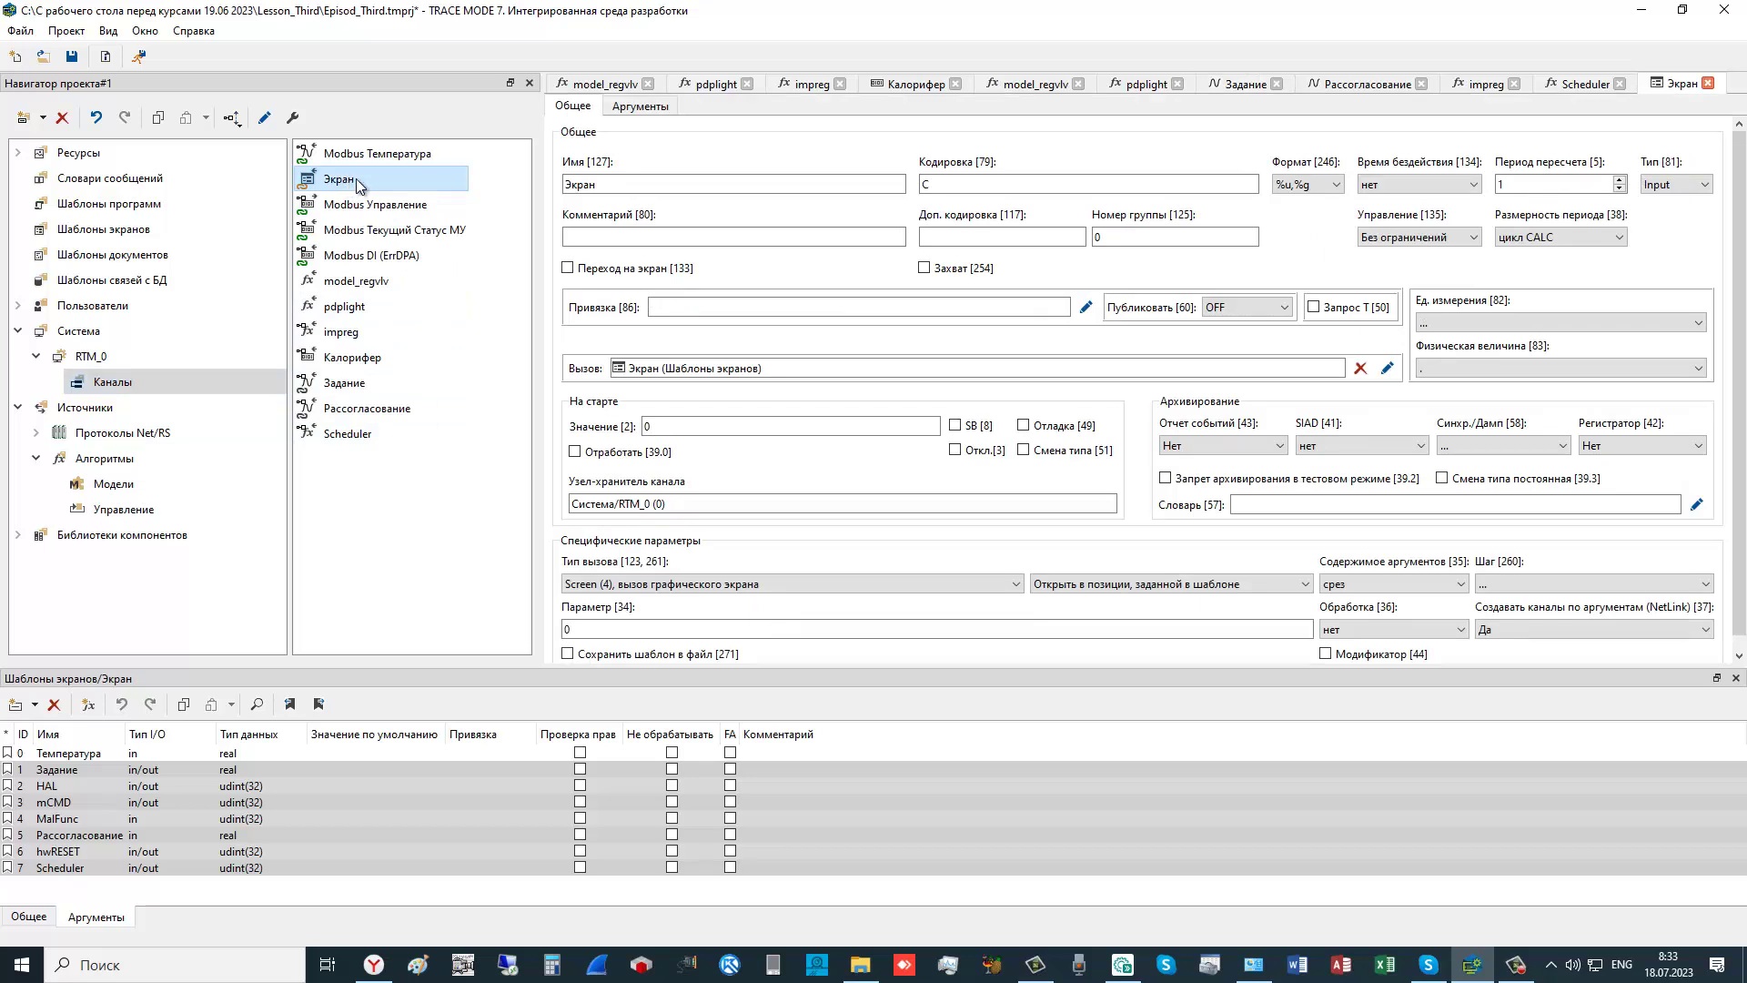
left_click(639, 110)
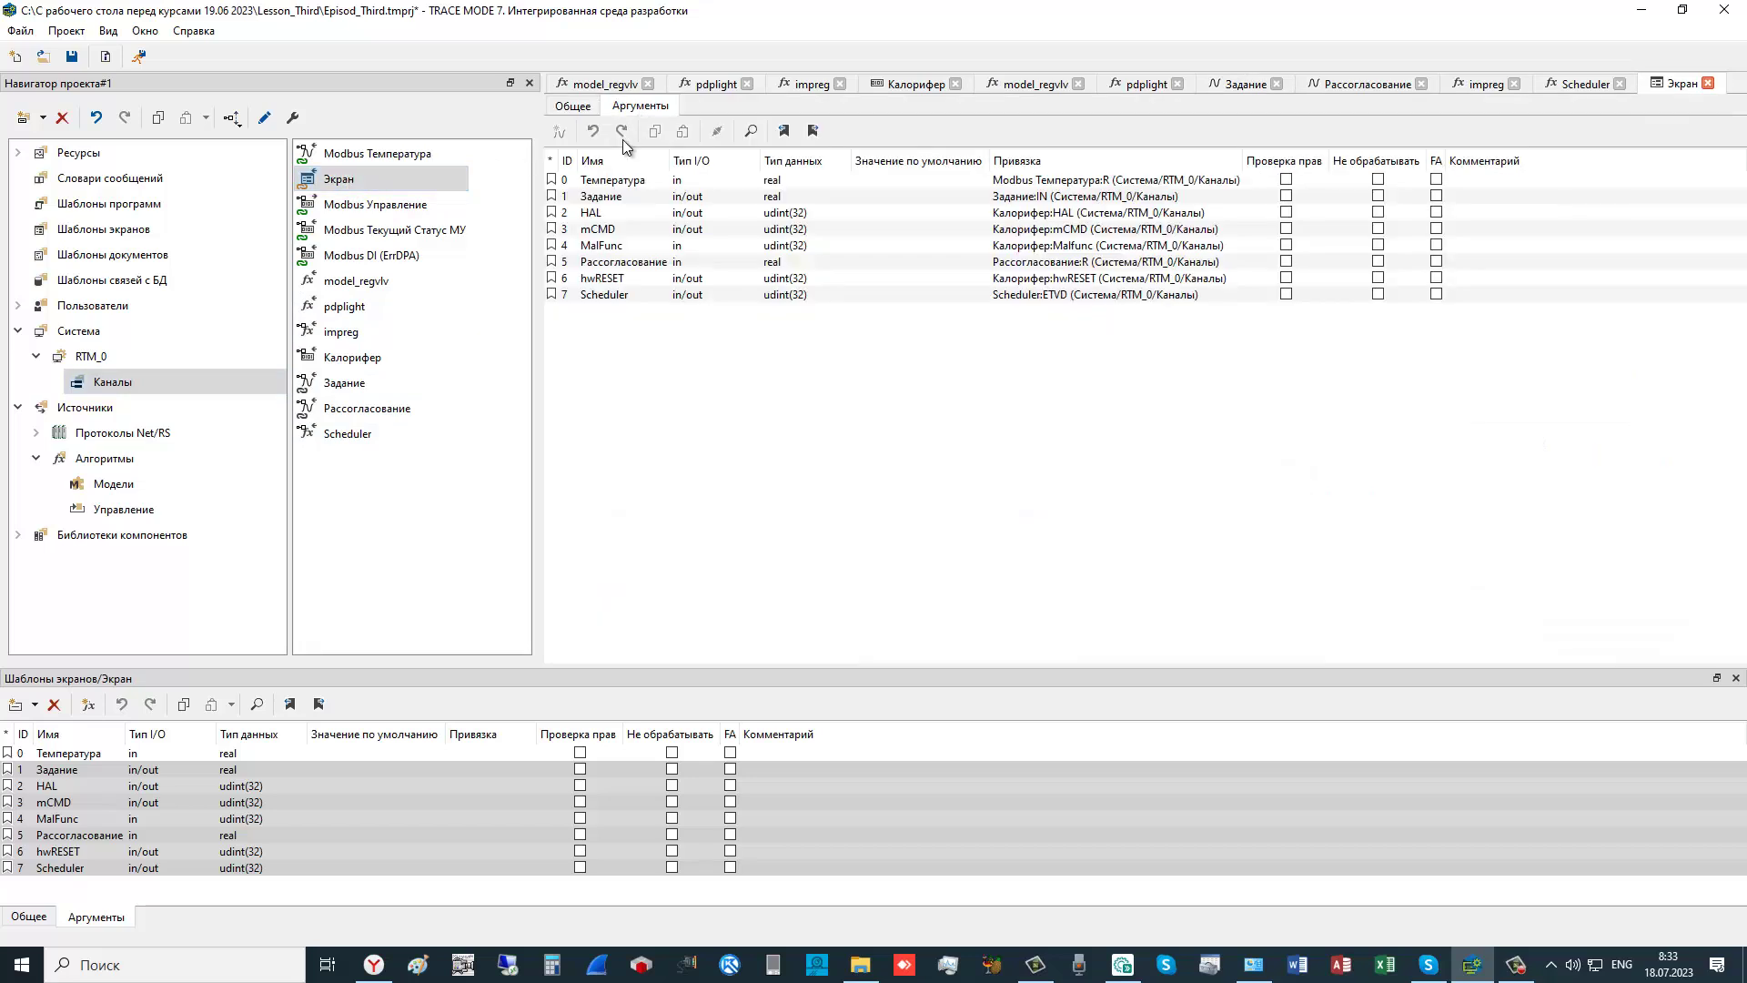
left_click_drag(623, 195, 1072, 292)
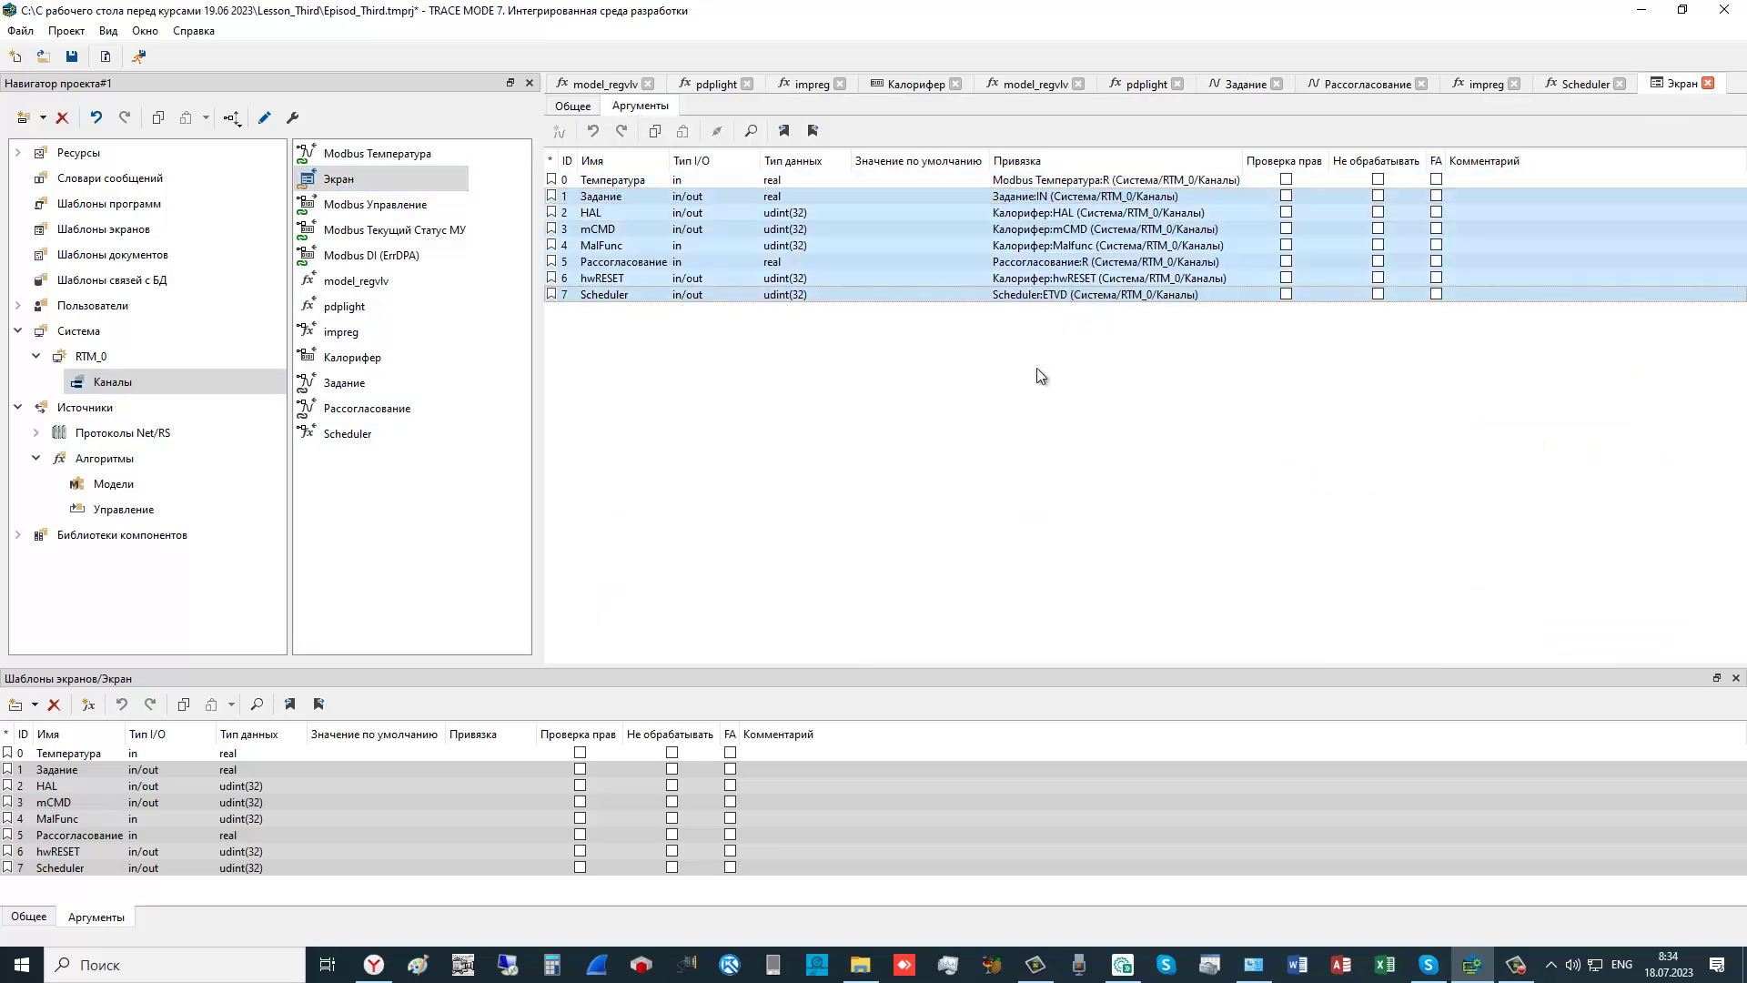